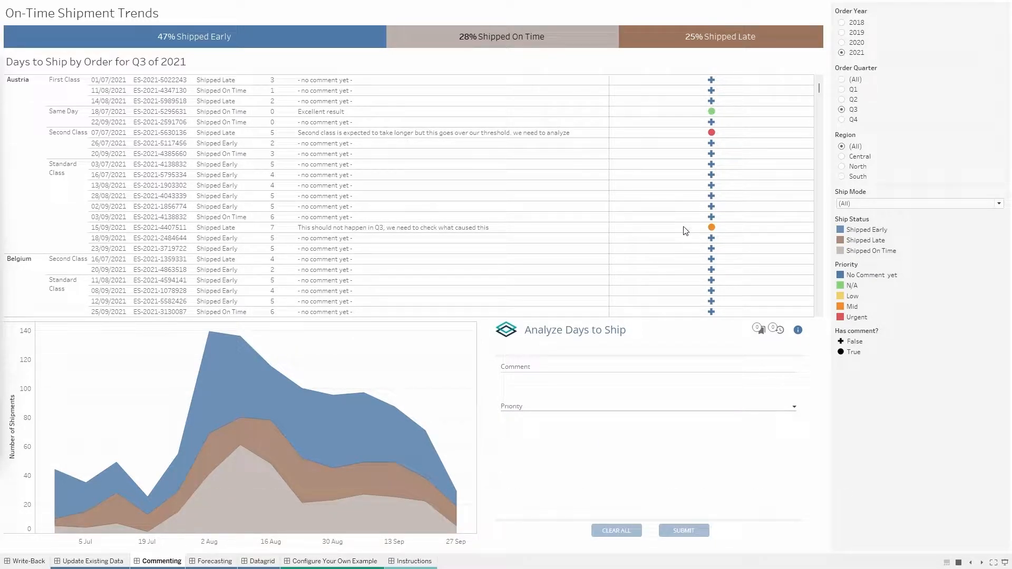
# Step: Filter the orders to Q4, select Belgium's late Standard Class order of 09/12/2021, and check its details in the comment form
pyautogui.click(842, 120)
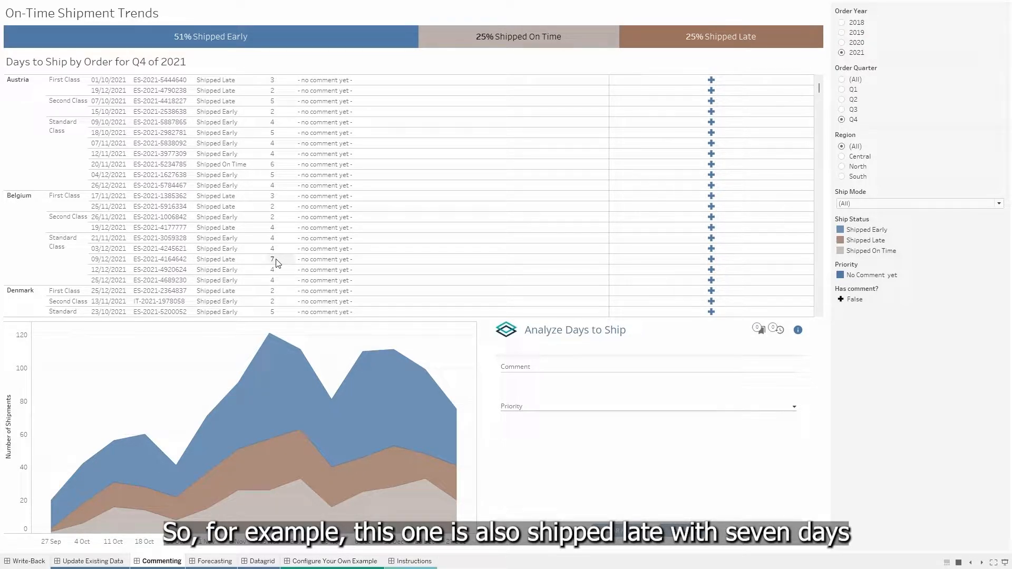
pyautogui.click(711, 259)
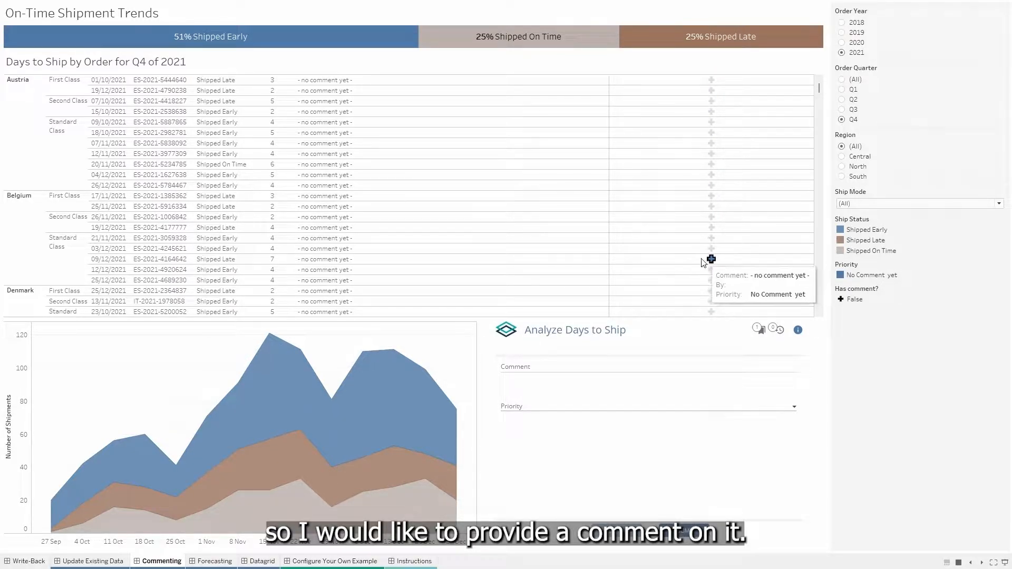
pyautogui.moveTo(761, 332)
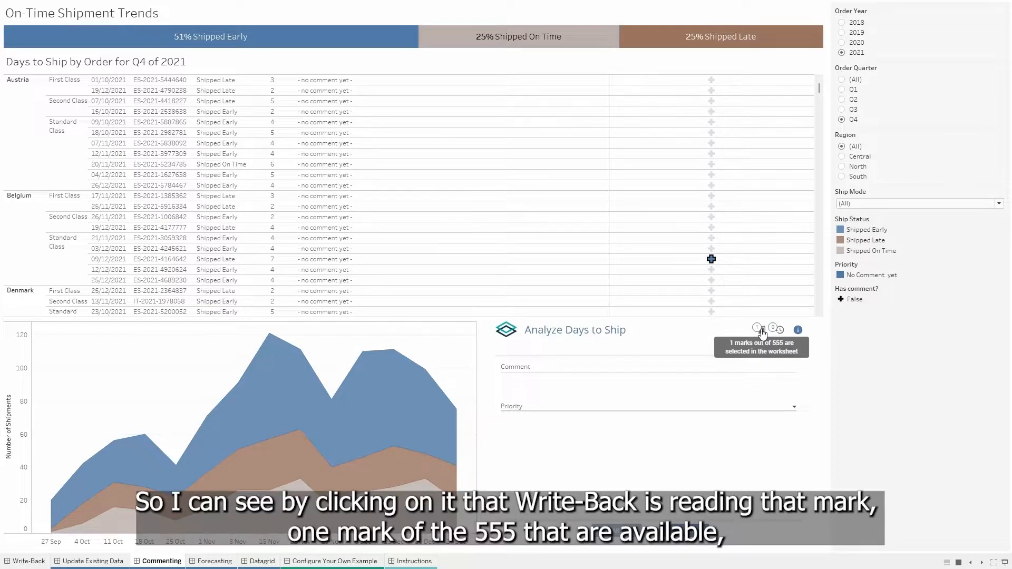
pyautogui.moveTo(713, 260)
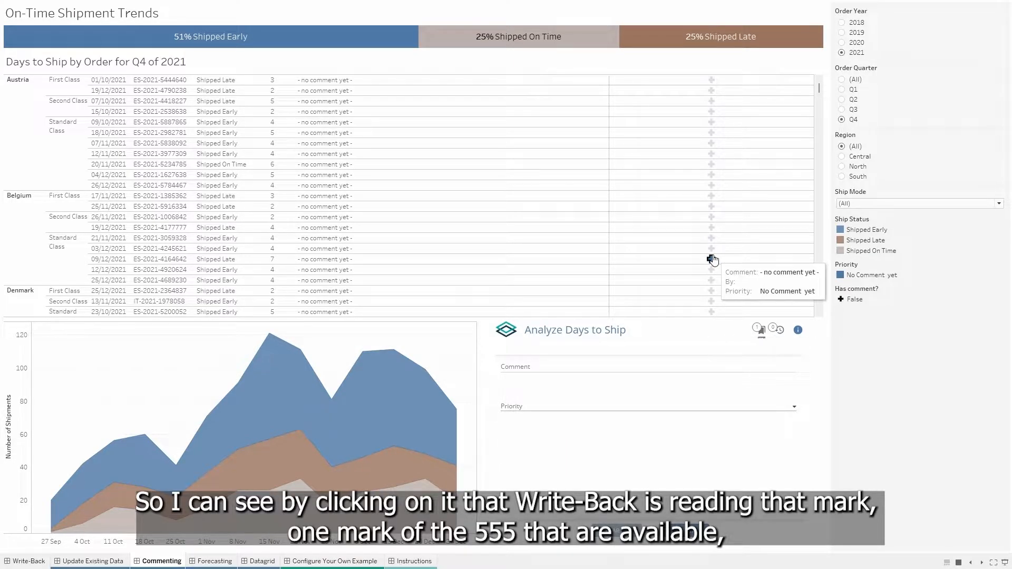
pyautogui.click(762, 332)
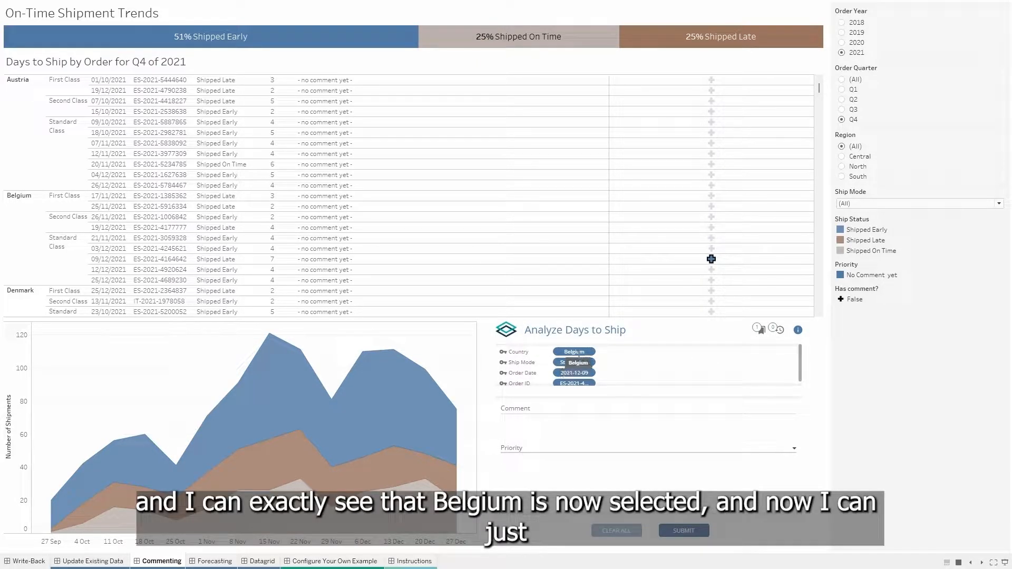
pyautogui.click(760, 334)
# Step: Submit the comment "This is way overdue, so we need to look into it ASAP" with Urgent priority for the selected order
pyautogui.click(586, 366)
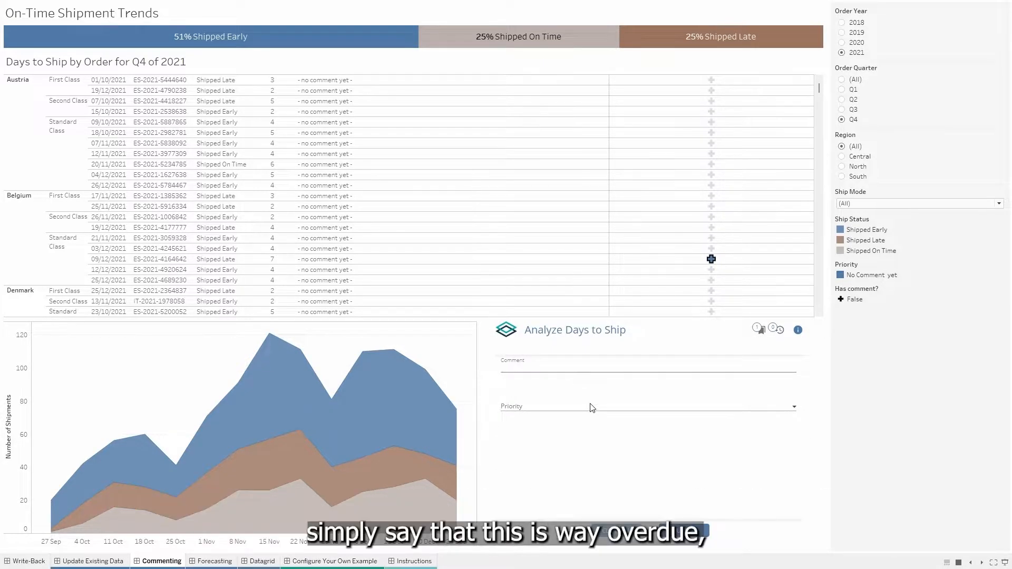
pyautogui.write('This is way overdu')
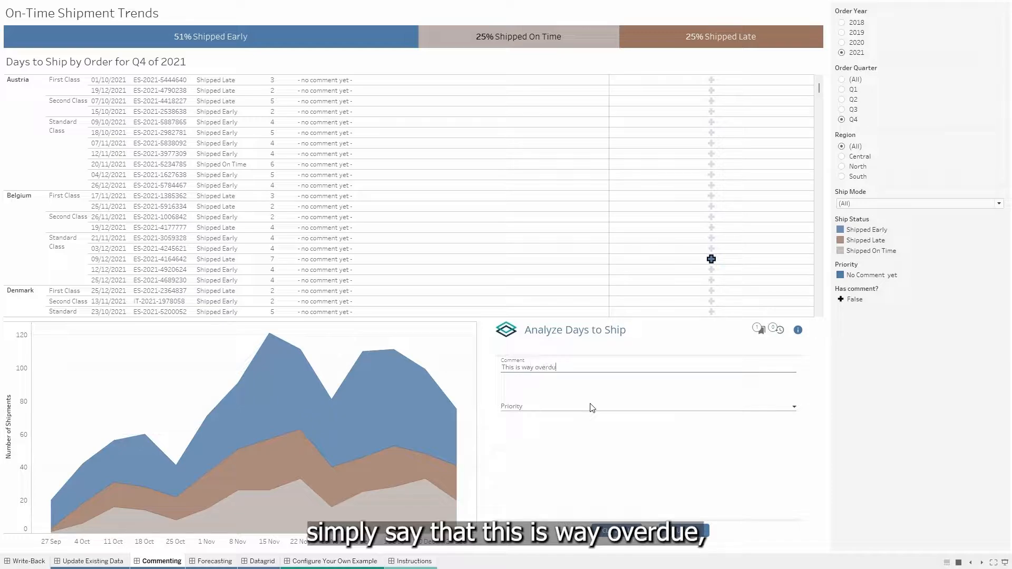
pyautogui.write('e, so we need to look into it ASAP')
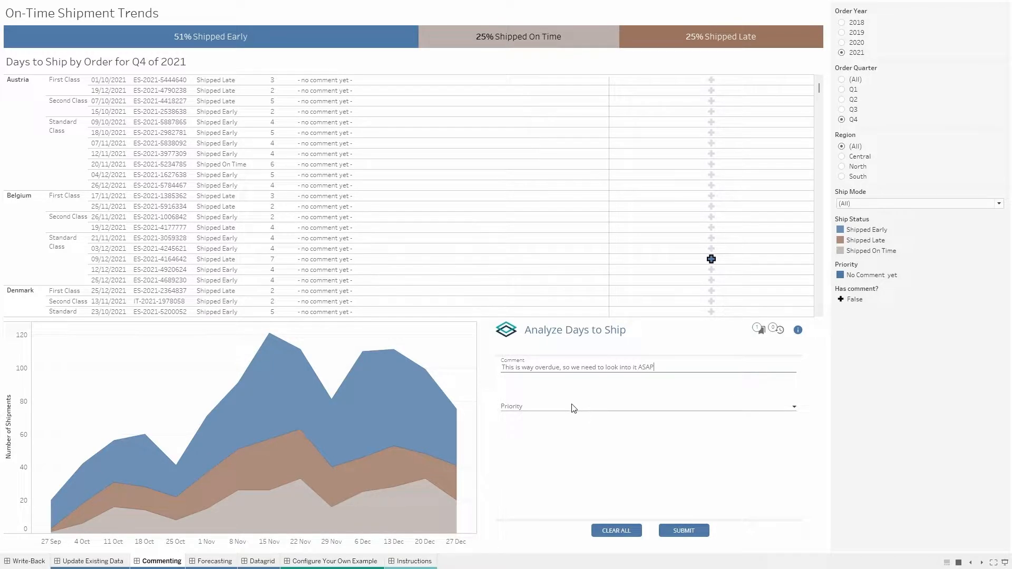
pyautogui.click(573, 406)
pyautogui.click(557, 417)
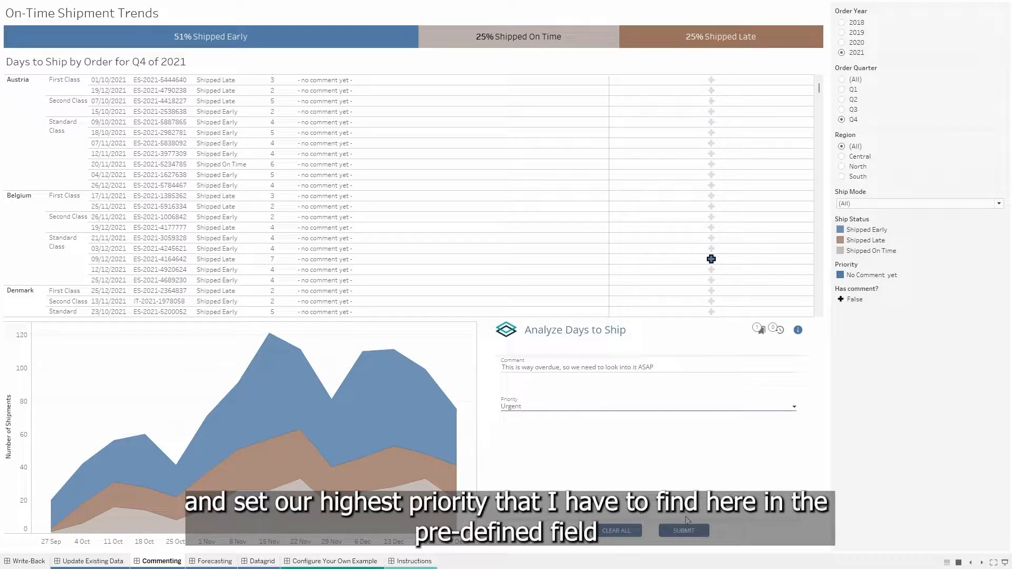
pyautogui.click(705, 532)
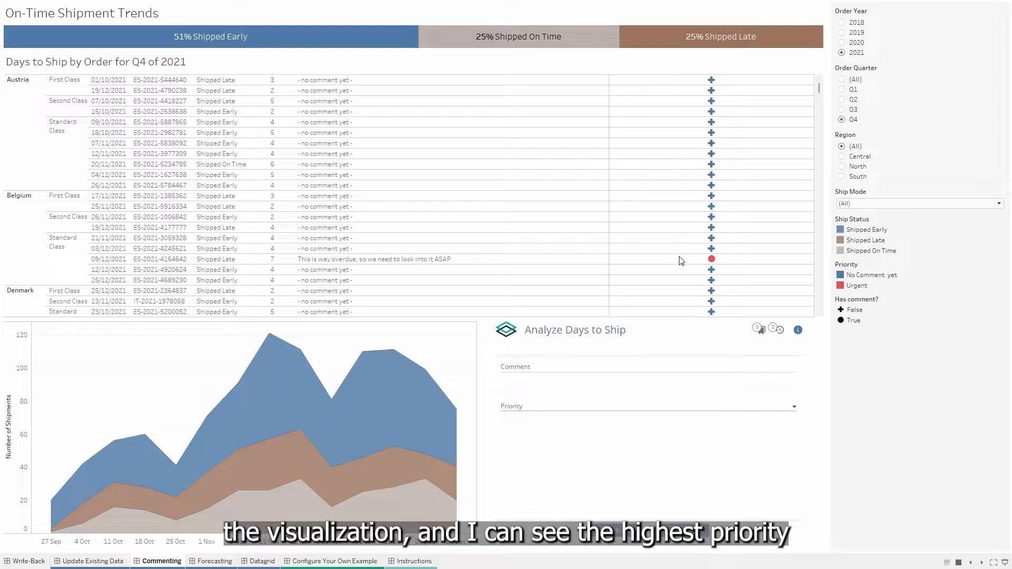
pyautogui.moveTo(711, 260)
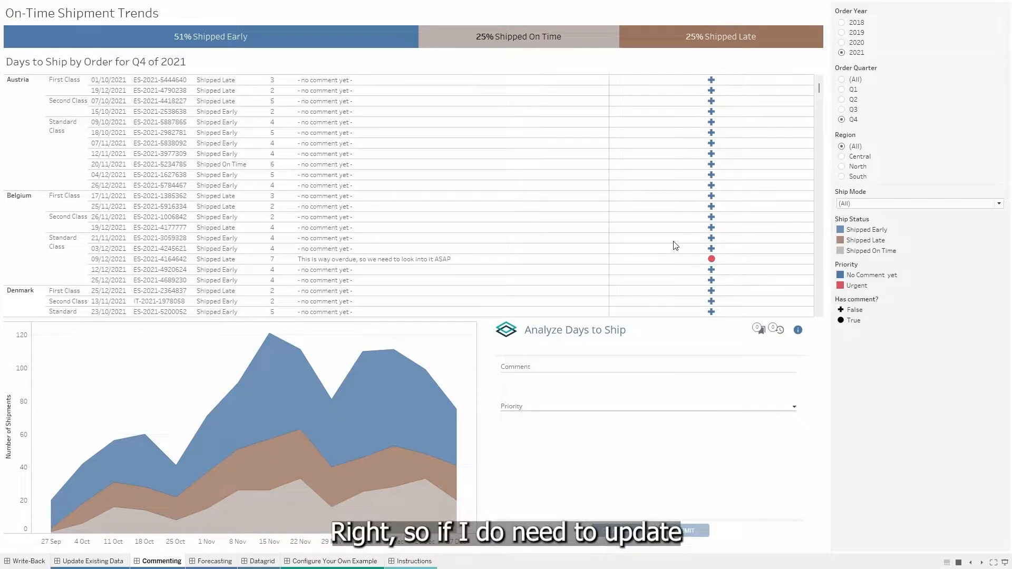
# Step: Submit "No concern, special sale offerings" with Low priority for France's five two-day late First Class orders from 07/11/2021 to 27/11/2021
pyautogui.scroll(-3, 673, 241)
pyautogui.scroll(-2, 673, 241)
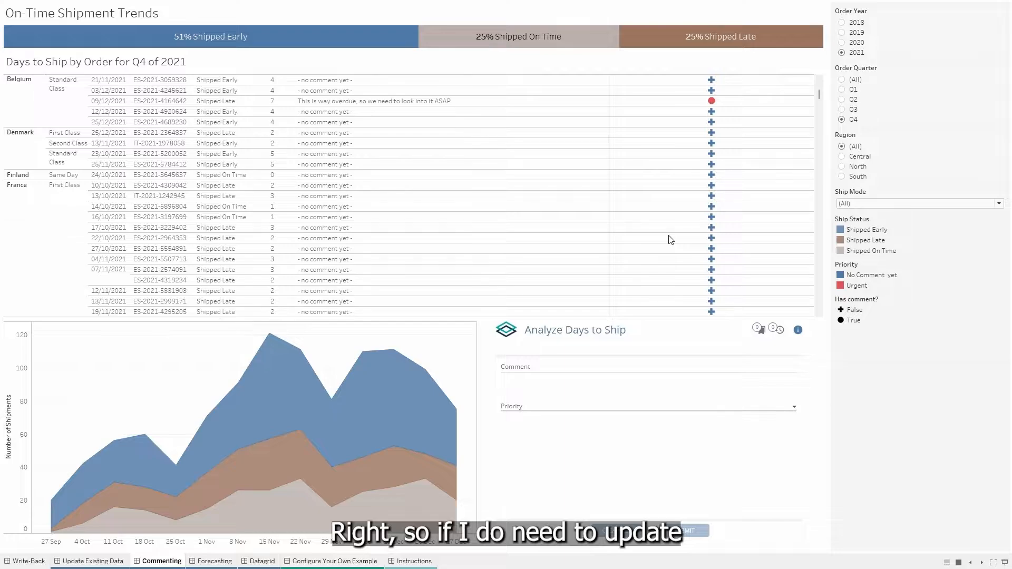
pyautogui.scroll(-1, 380, 239)
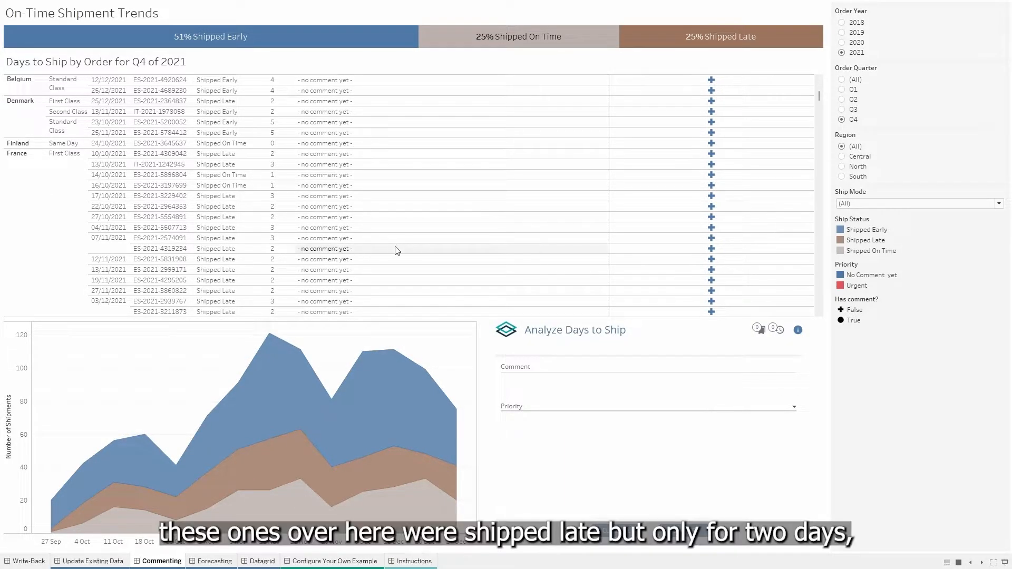
pyautogui.moveTo(699, 247); pyautogui.dragTo(718, 300)
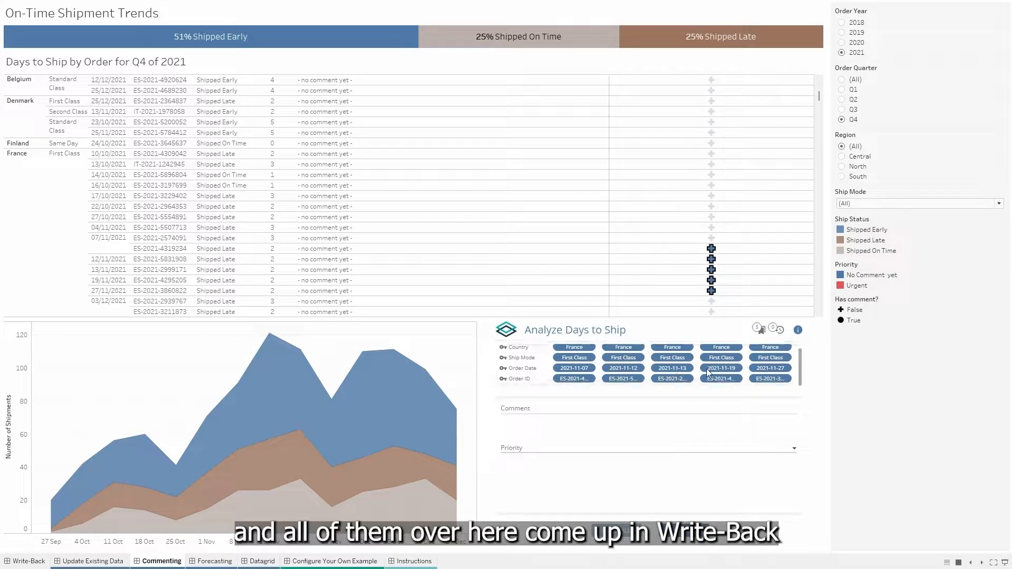
pyautogui.click(759, 330)
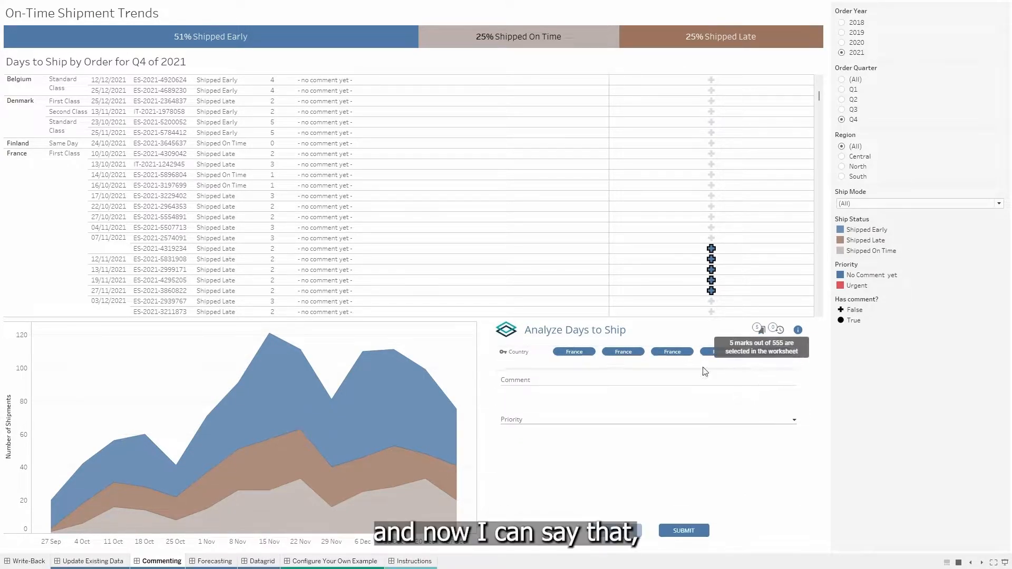
pyautogui.click(665, 364)
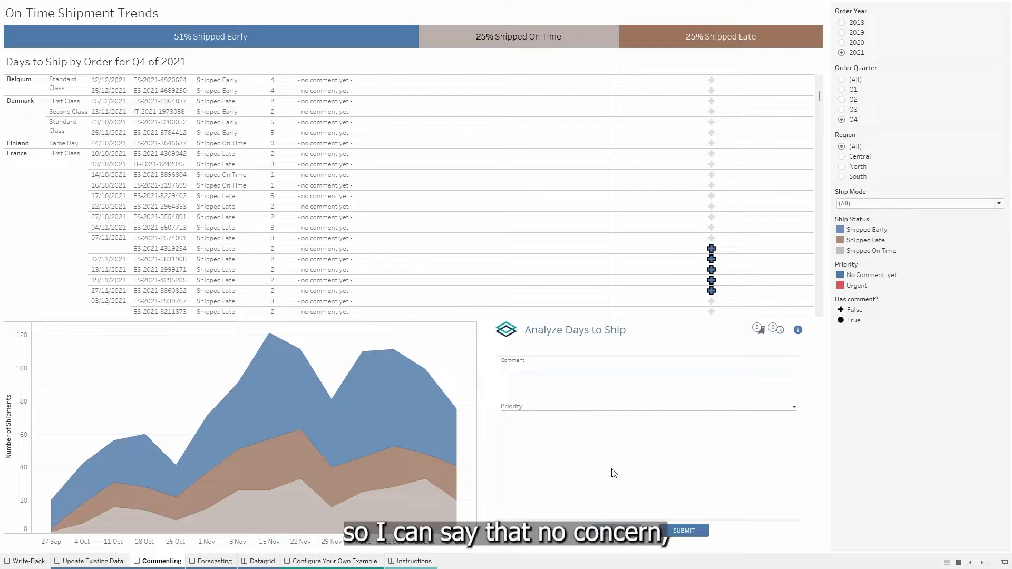
pyautogui.write('No concern, ')
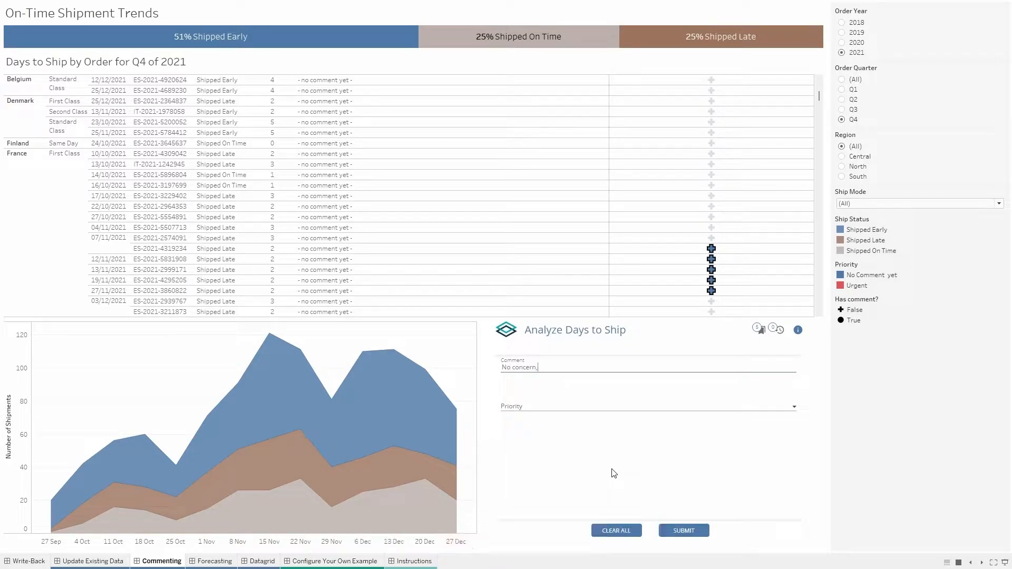
pyautogui.write('special sale offerings')
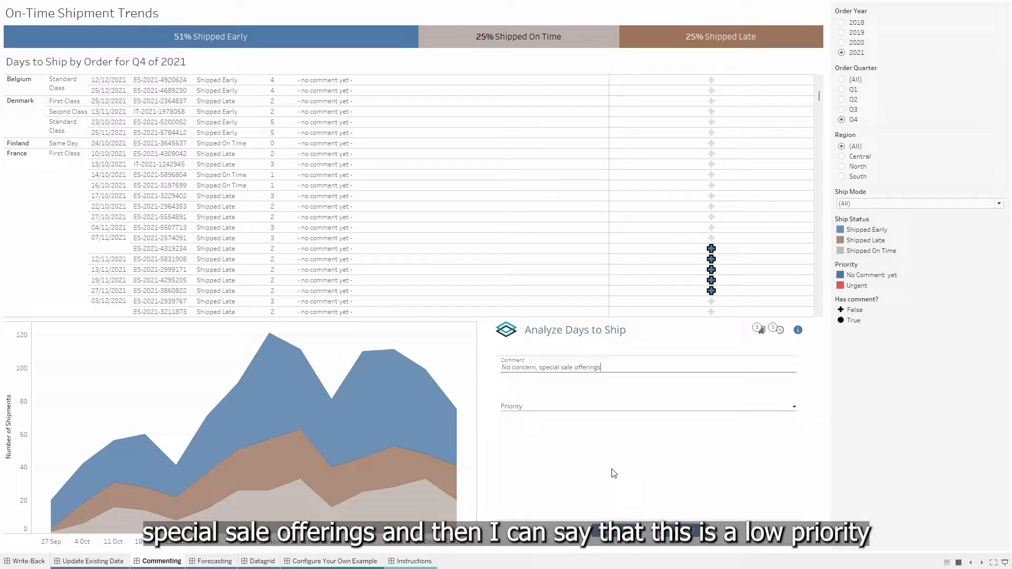
pyautogui.click(533, 409)
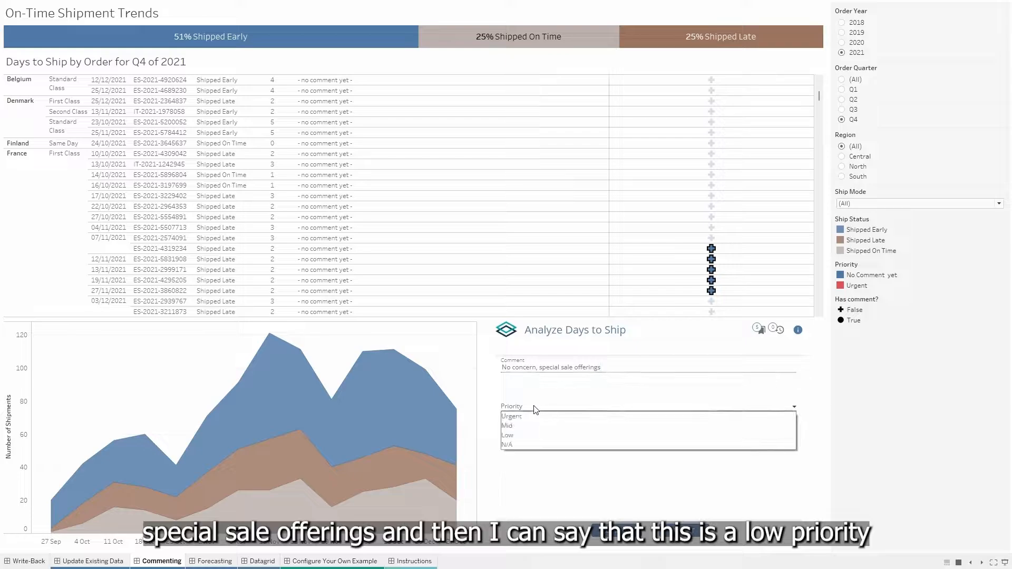
pyautogui.click(525, 436)
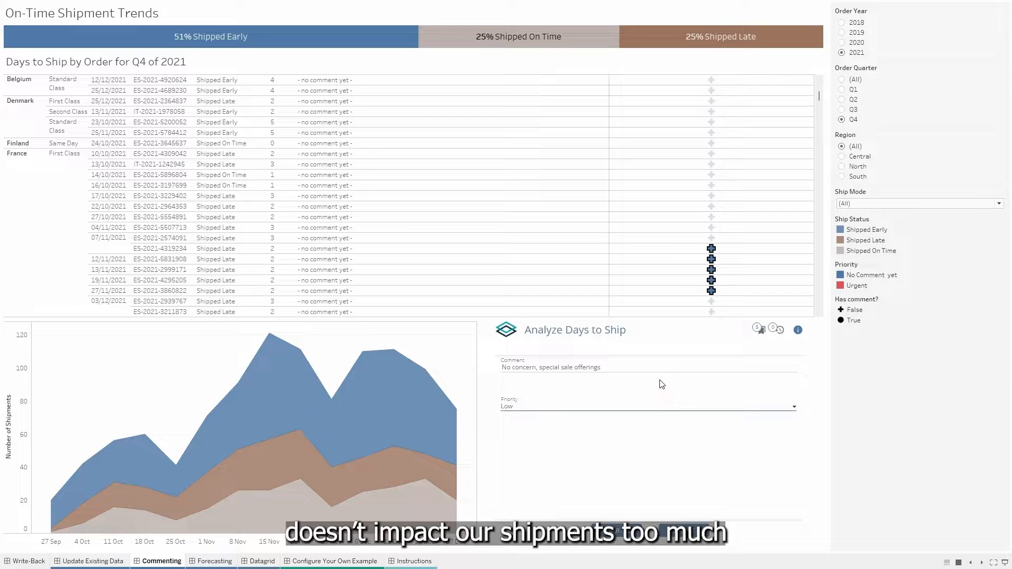
pyautogui.click(695, 532)
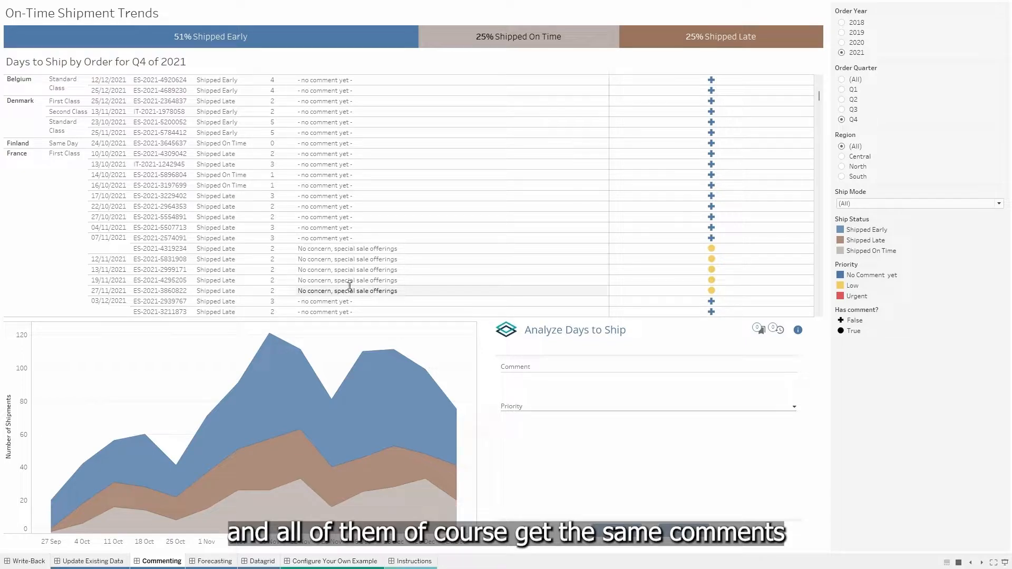
pyautogui.moveTo(715, 253)
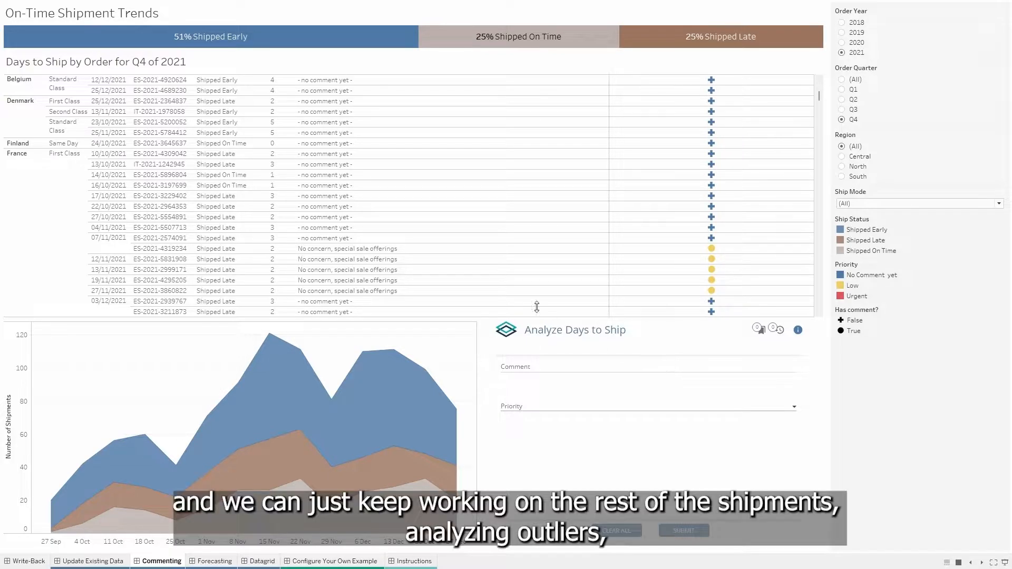
# Step: Submit the comment N/A with priority N/A for France's ten Same Day orders from 05/11/2021 to 29/12/2021
pyautogui.scroll(-5, 537, 210)
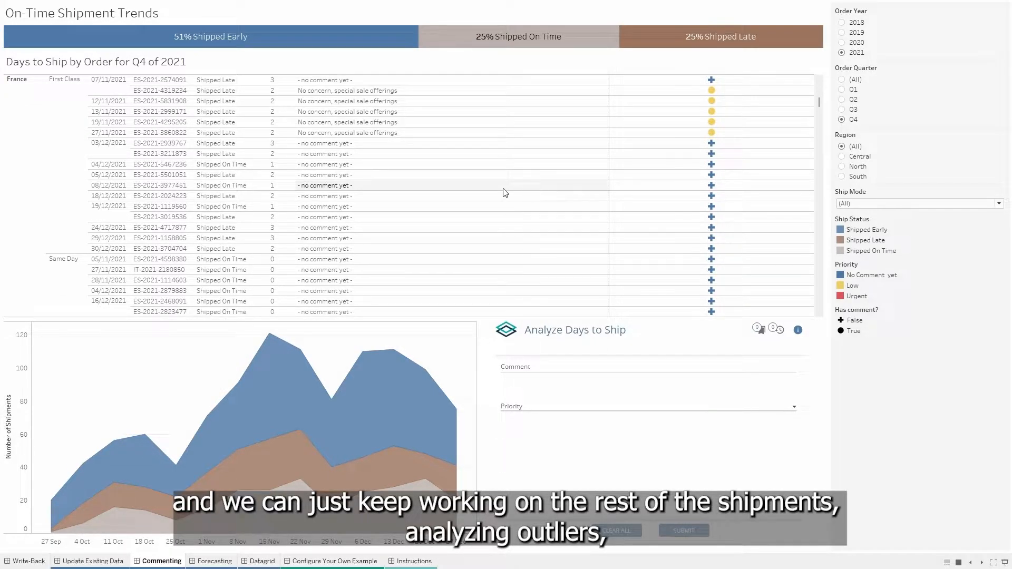
pyautogui.scroll(-2, 504, 195)
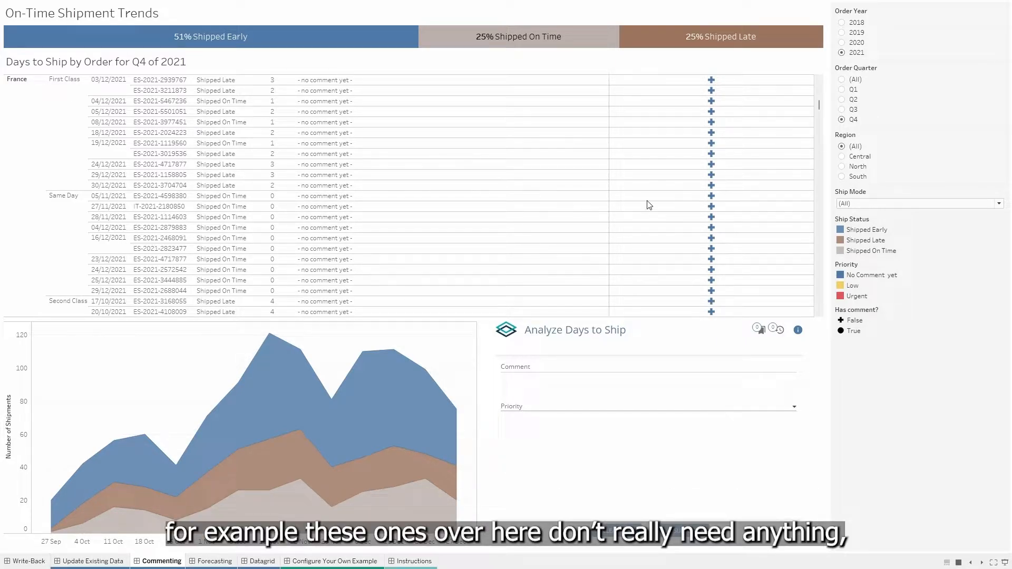
pyautogui.moveTo(674, 195); pyautogui.dragTo(717, 294)
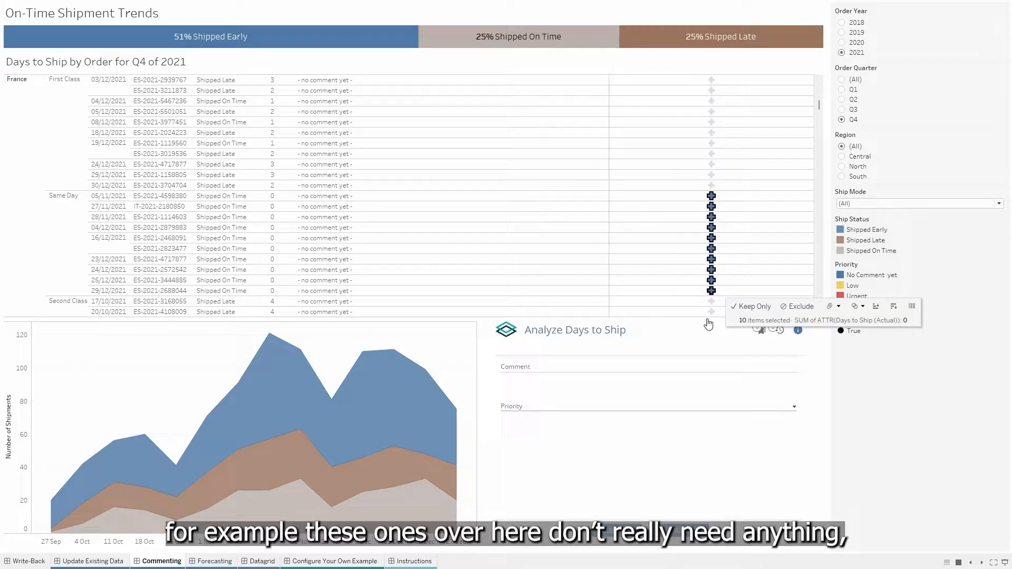
pyautogui.click(580, 366)
pyautogui.write('N/A')
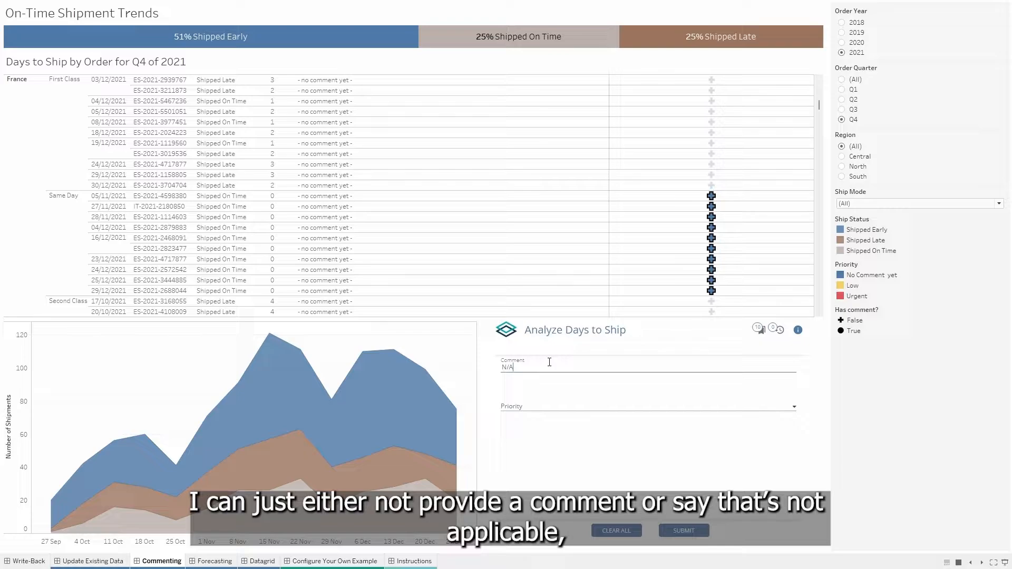
pyautogui.click(560, 409)
pyautogui.click(530, 448)
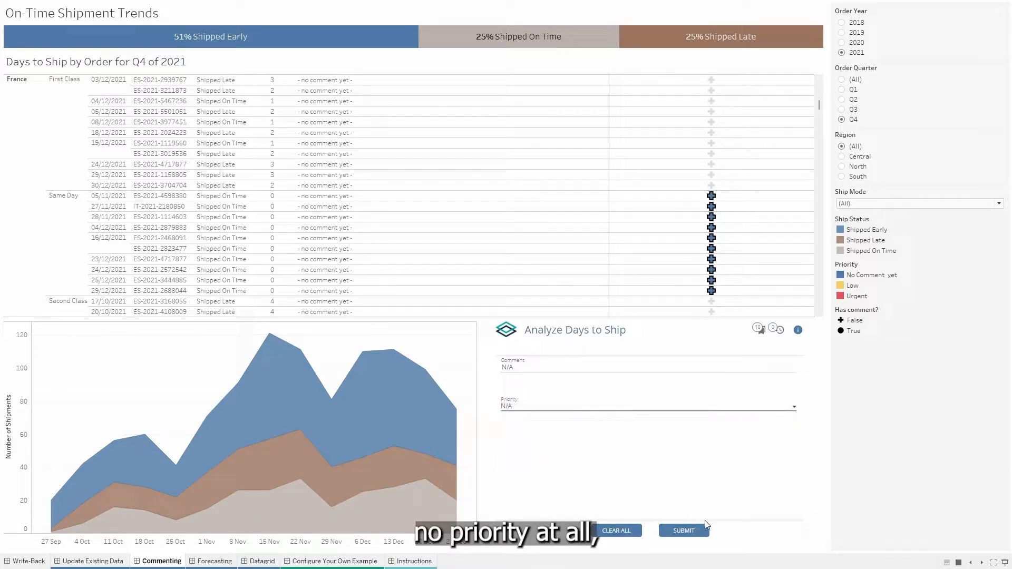
pyautogui.click(696, 530)
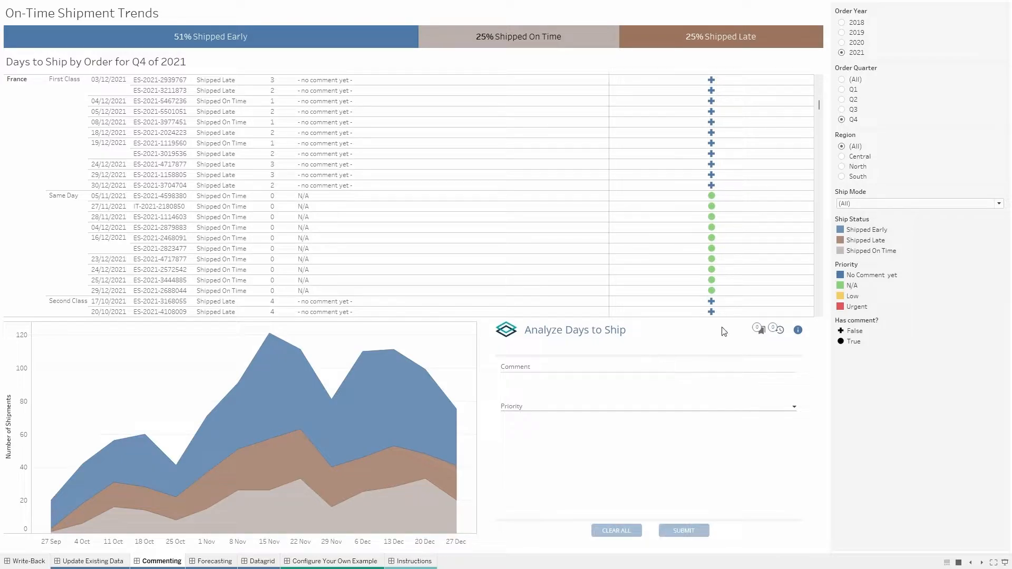
pyautogui.scroll(-2, 723, 244)
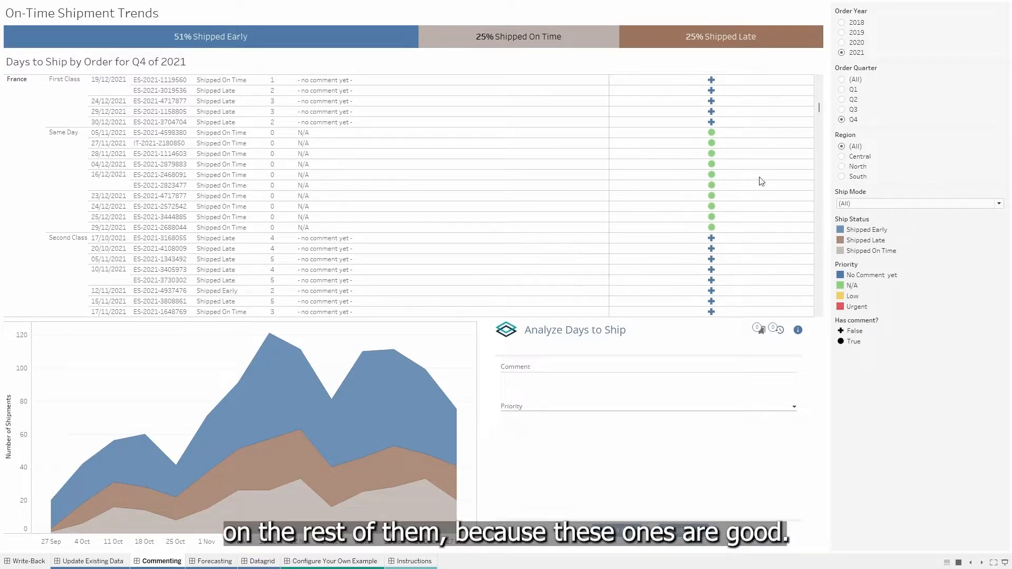
pyautogui.scroll(2, 757, 193)
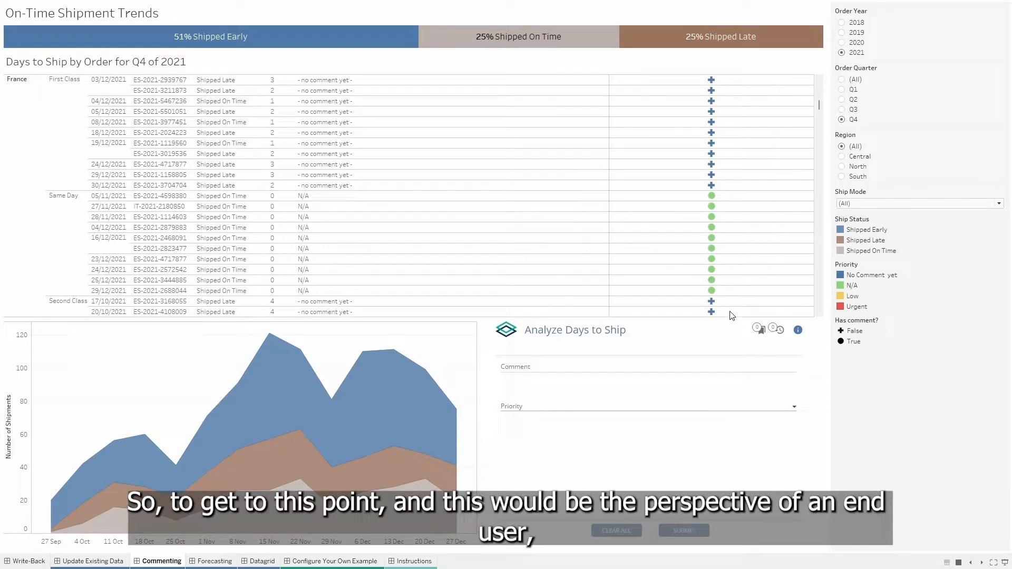
pyautogui.scroll(1, 750, 259)
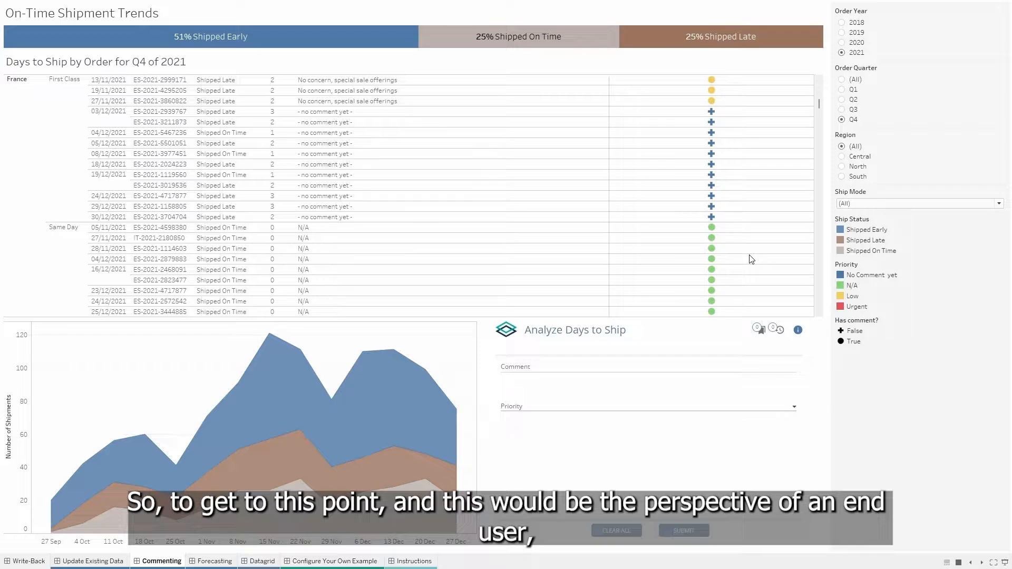
pyautogui.scroll(1, 750, 258)
pyautogui.scroll(1, 759, 258)
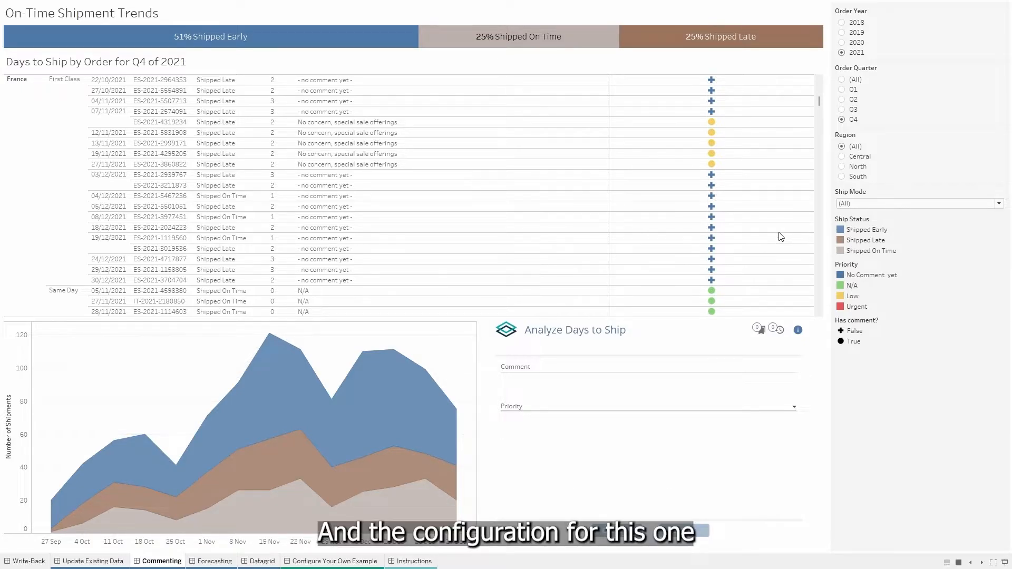
# Step: Leave presentation mode and open the configuration of the Analyze Days to Ship extension on the dashboard
pyautogui.press('Escape')
pyautogui.click(840, 353)
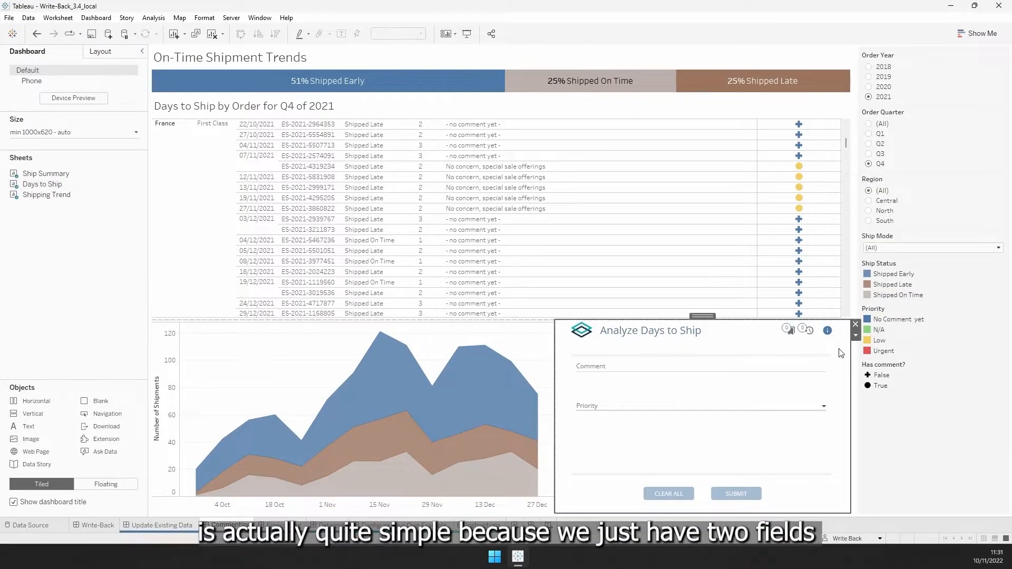
pyautogui.click(856, 335)
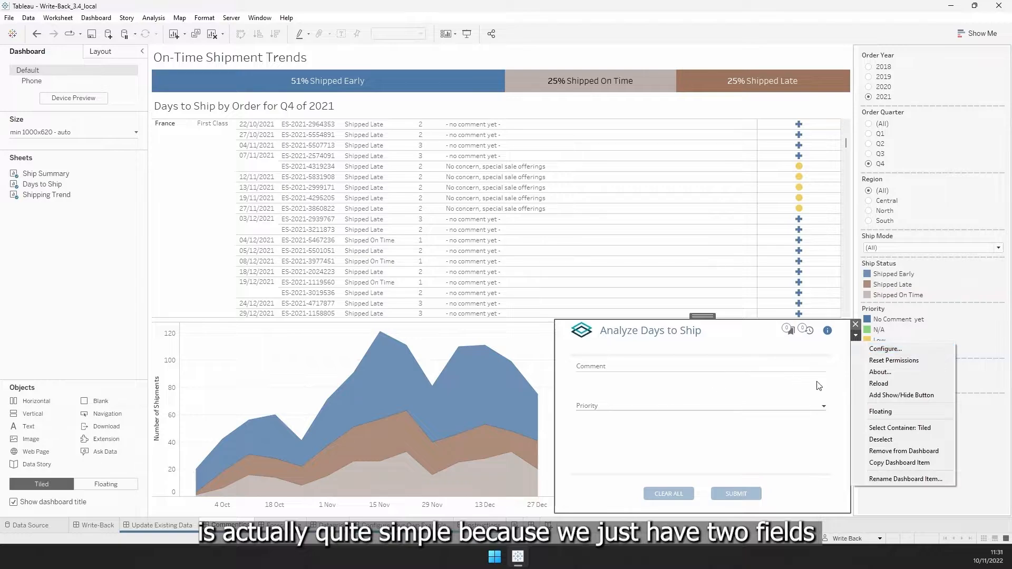
pyautogui.click(886, 349)
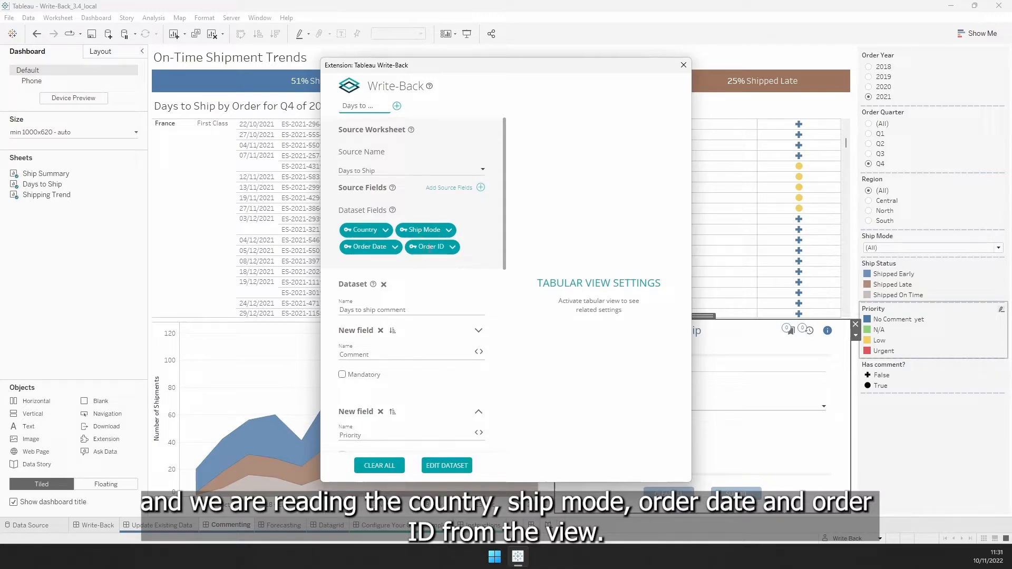
# Step: Reposition the Write-Back configuration window over the dashboard and examine its source worksheet and dataset fields
pyautogui.moveTo(433, 67); pyautogui.dragTo(514, 56)
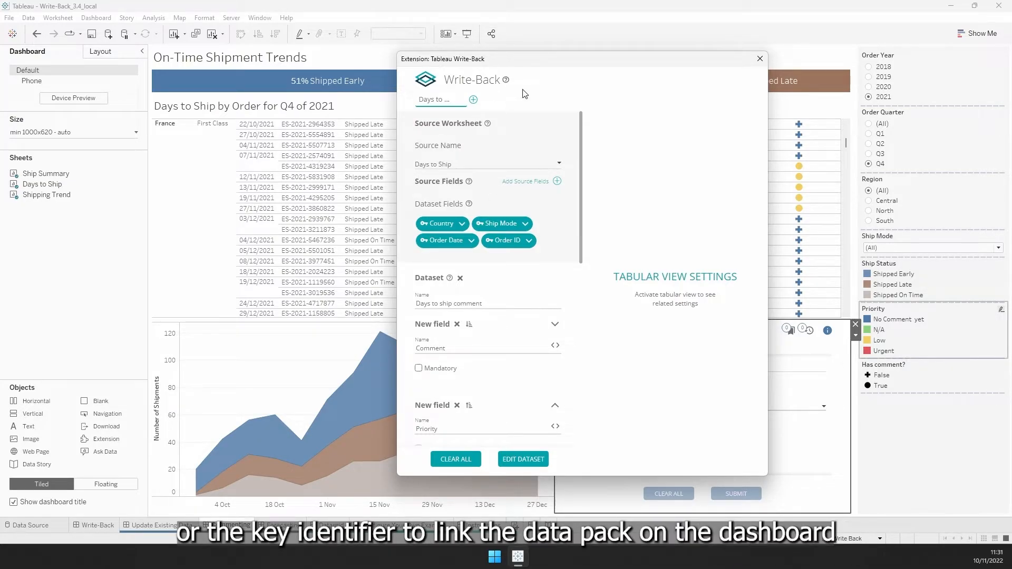
pyautogui.moveTo(537, 69); pyautogui.dragTo(516, 88)
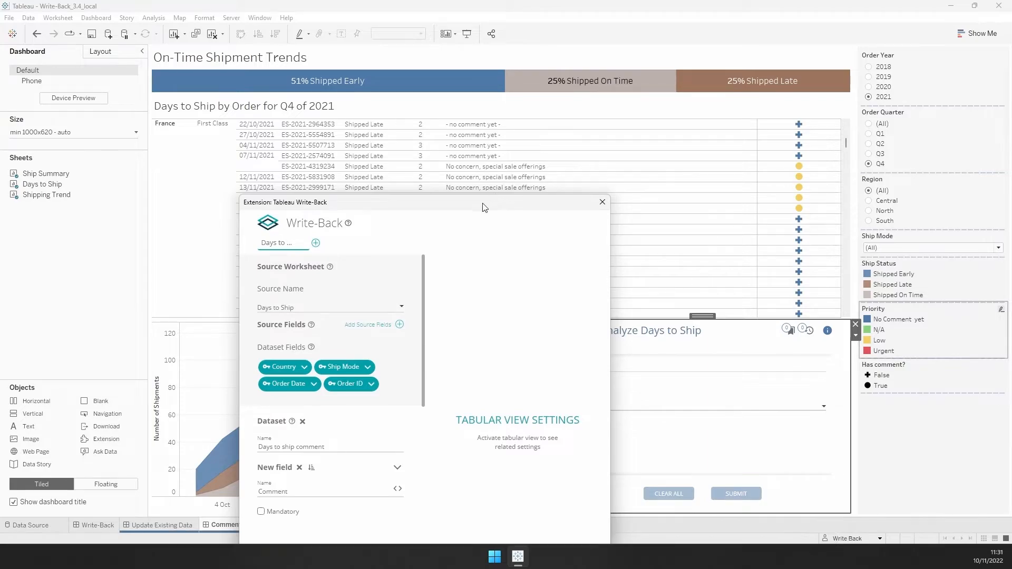
pyautogui.moveTo(486, 105); pyautogui.dragTo(485, 101)
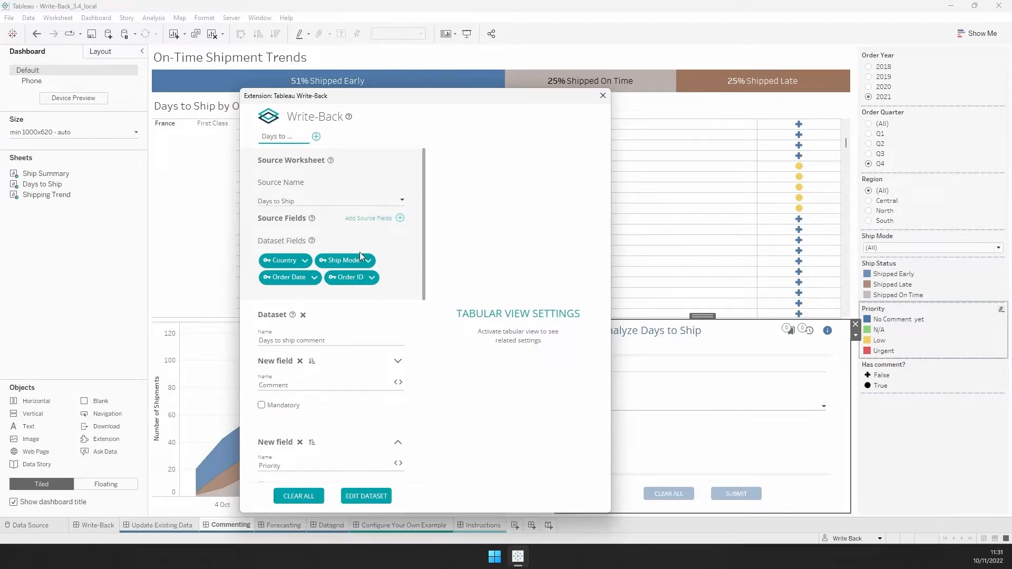
# Step: Expand the Comment field's format settings and examine them together with the Priority field's predefined values
pyautogui.moveTo(414, 235); pyautogui.dragTo(416, 289)
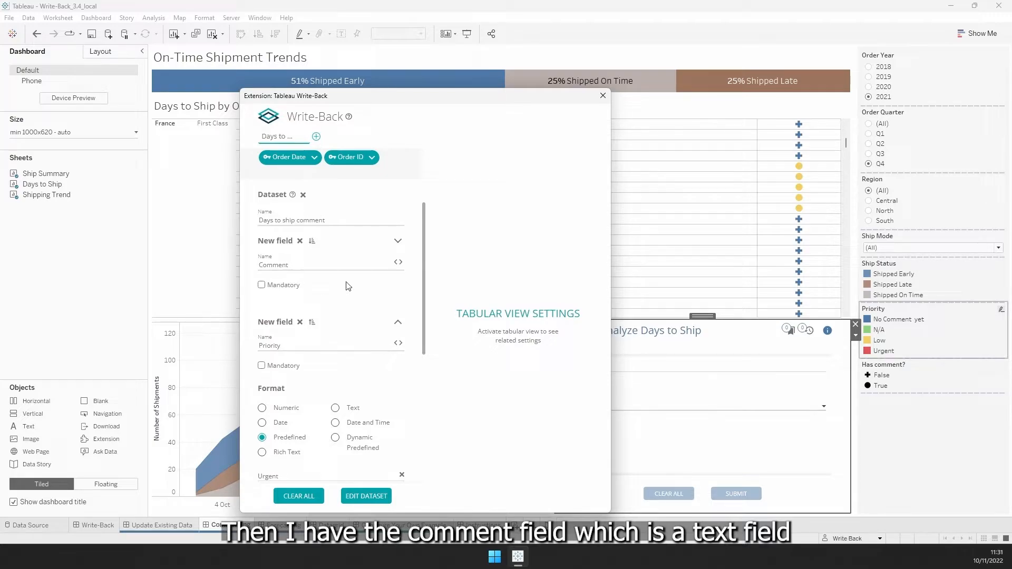
pyautogui.click(396, 242)
pyautogui.scroll(-3, 337, 330)
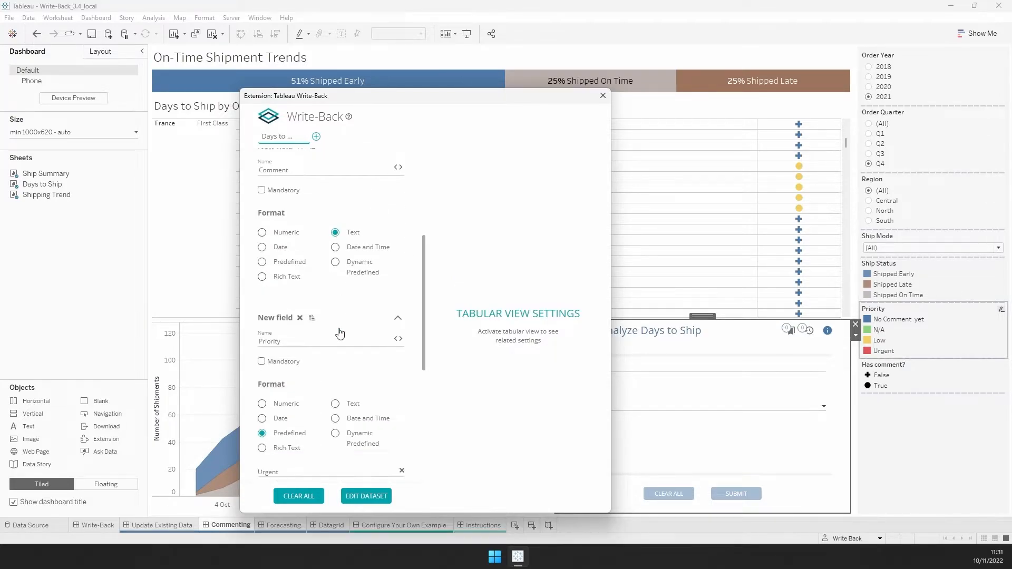
pyautogui.scroll(-2, 338, 327)
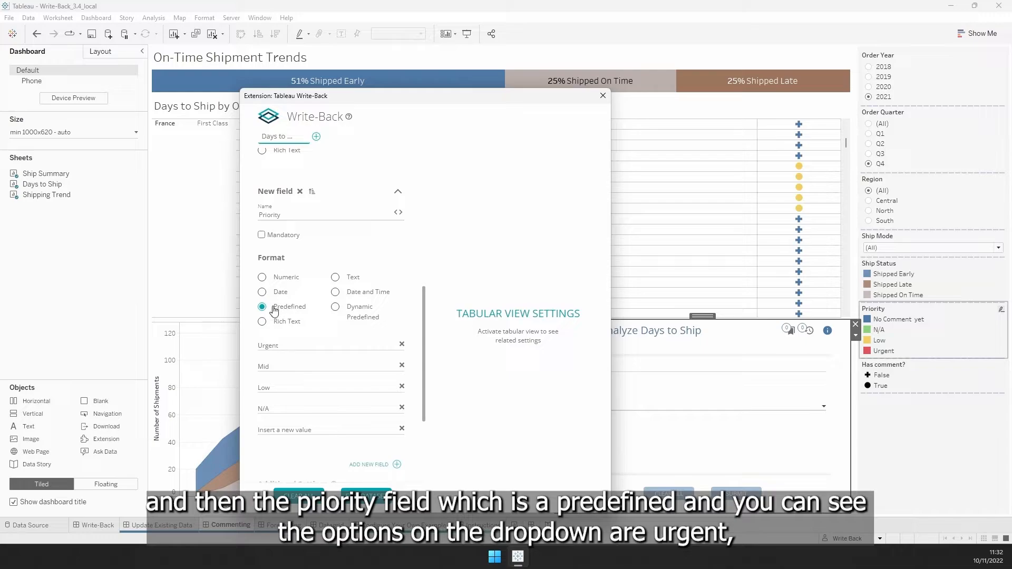
pyautogui.scroll(-1, 279, 314)
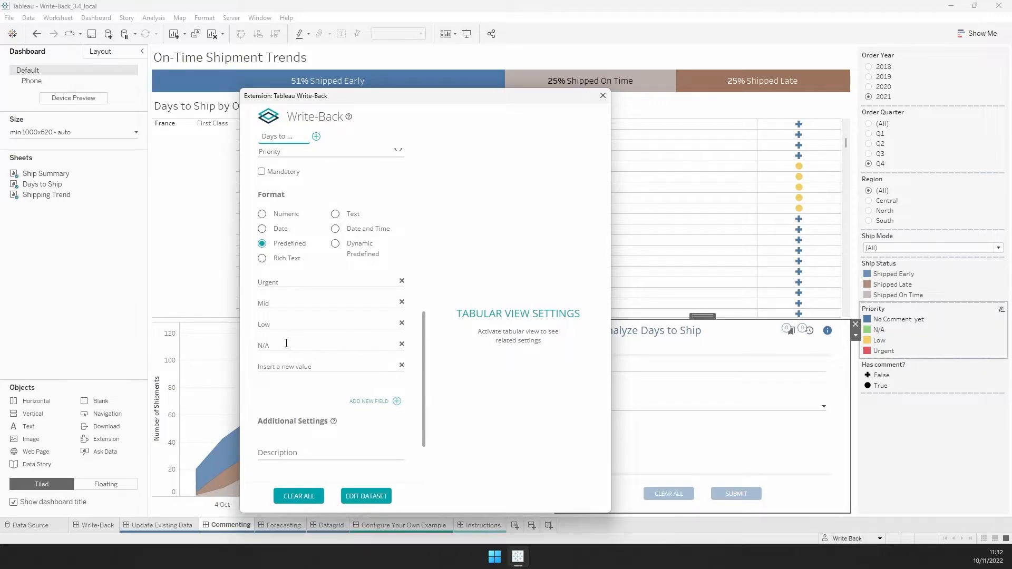
# Step: Expand the extension's Dashboard Settings, check the data source options for auto-refresh, and close the configuration
pyautogui.scroll(-2, 289, 350)
pyautogui.click(399, 466)
pyautogui.scroll(-3, 406, 434)
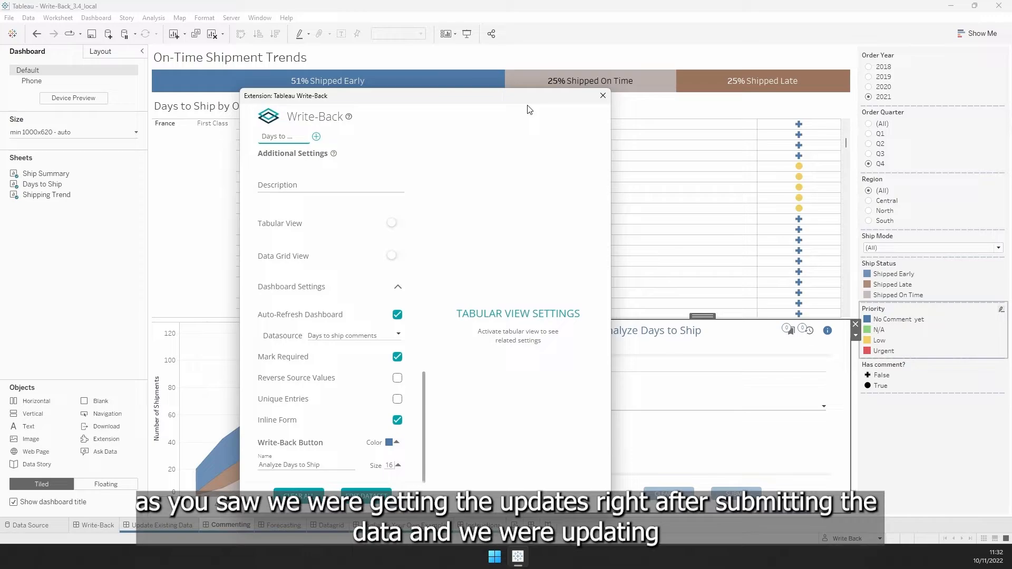
pyautogui.click(392, 336)
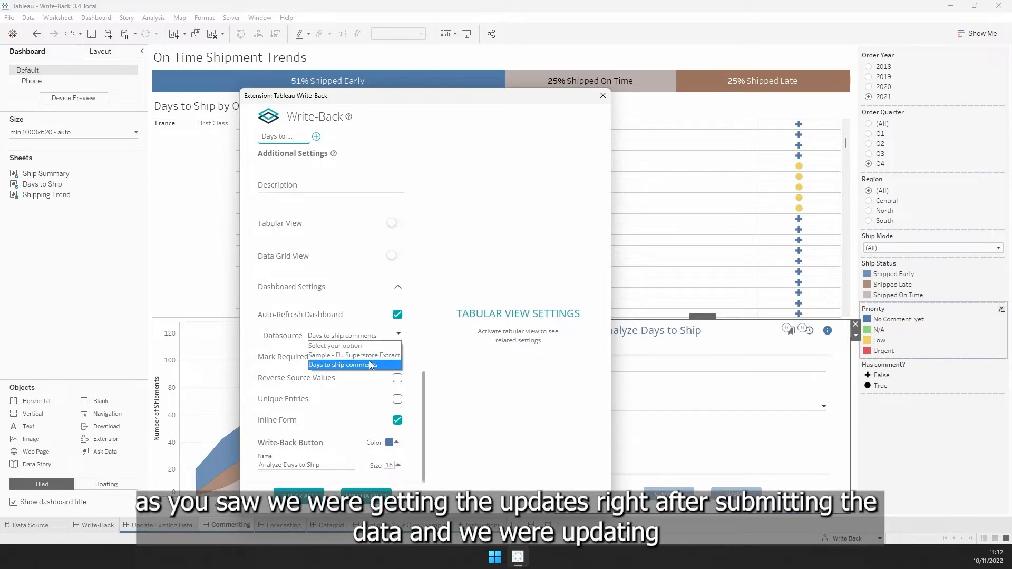
pyautogui.click(399, 336)
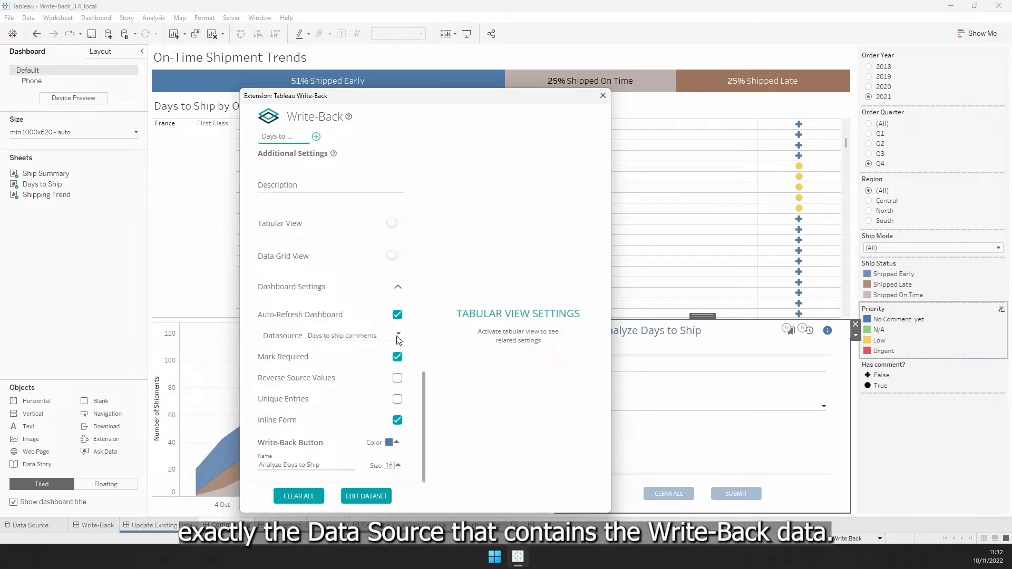
pyautogui.click(603, 97)
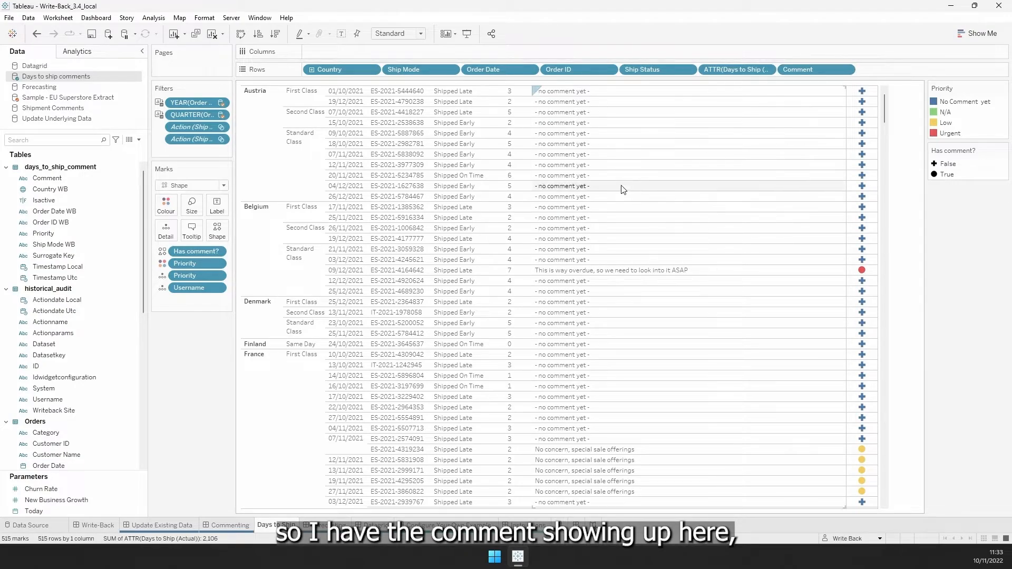
# Step: Inspect the alias used for empty comments on the Days to Ship sheet without changing it
pyautogui.rightClick(574, 165)
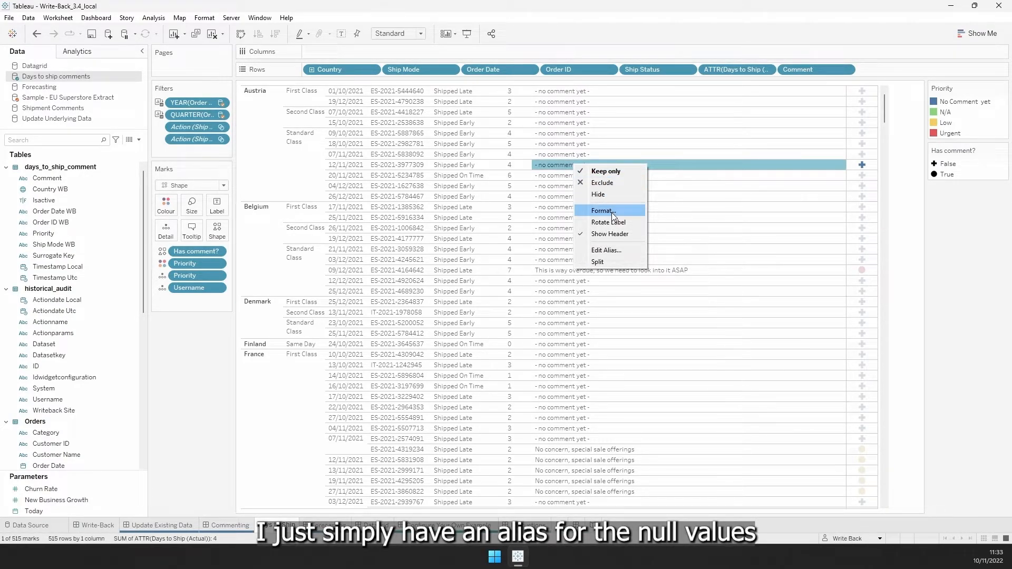
pyautogui.click(608, 252)
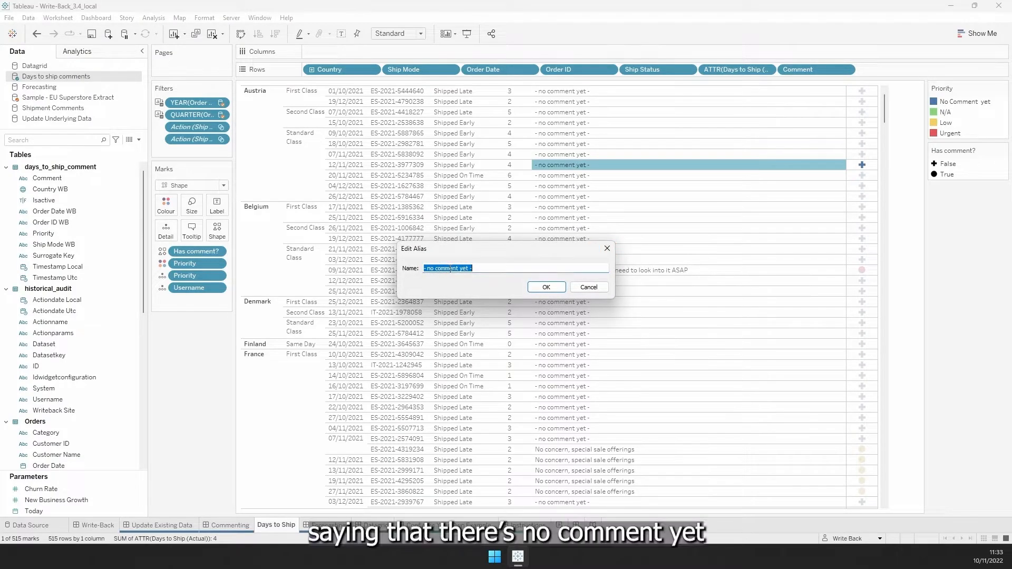
pyautogui.click(589, 287)
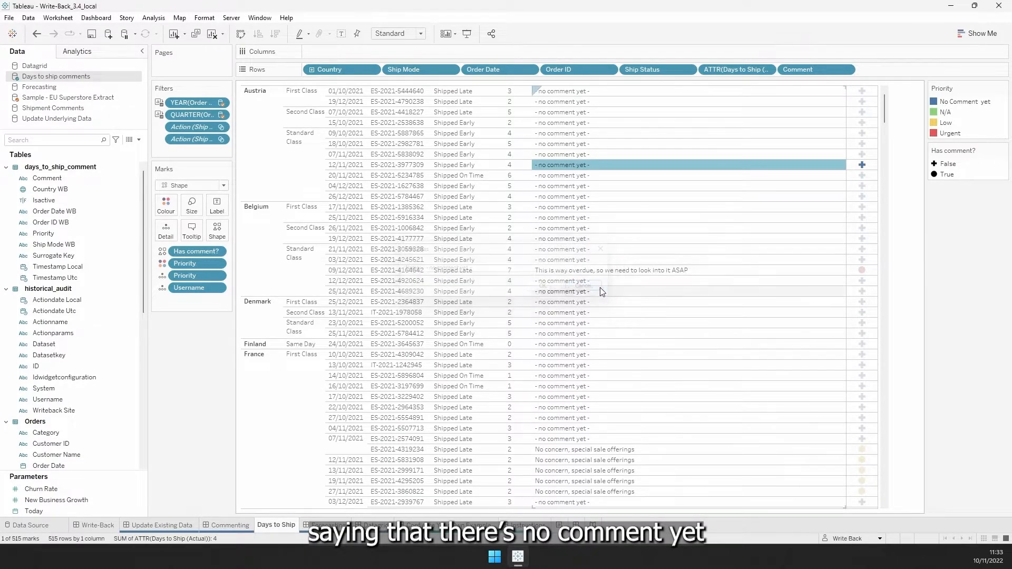
# Step: Clear the mark selection and examine the data source's fields and how Has comment? and Priority drive the marks' shape and colour
pyautogui.click(203, 369)
pyautogui.scroll(-3, 127, 339)
pyautogui.scroll(-2, 122, 334)
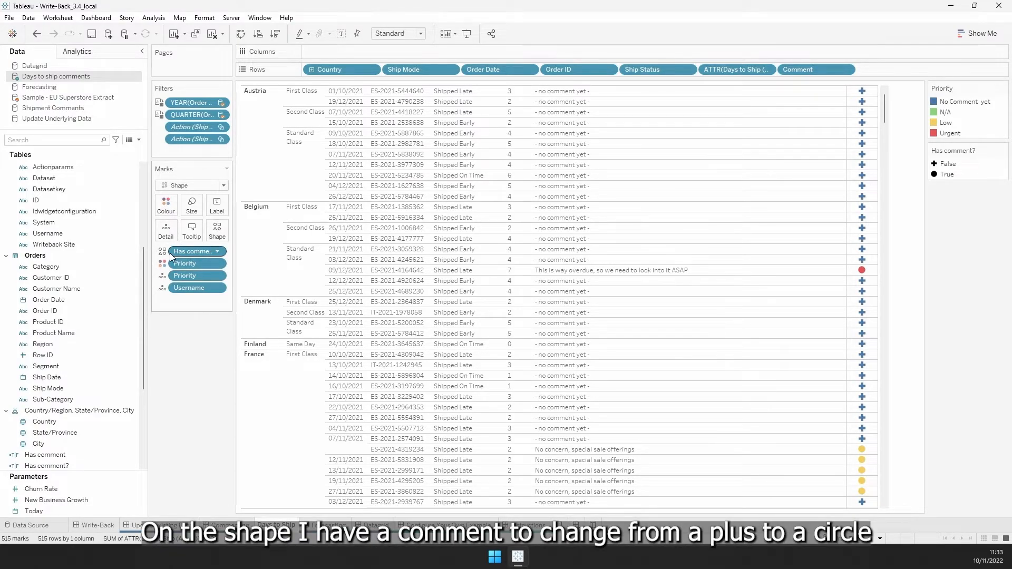
pyautogui.moveTo(867, 262)
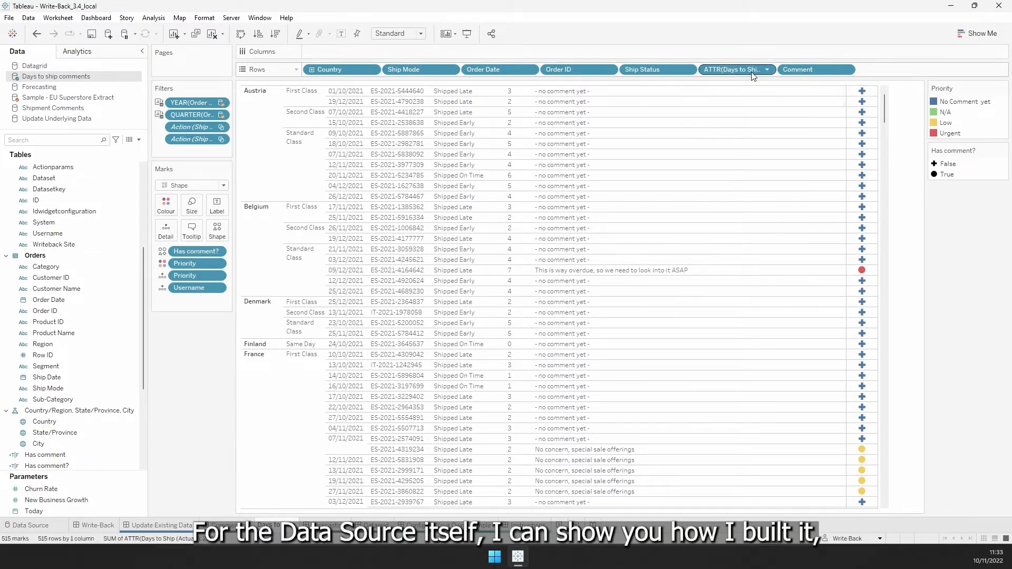
# Step: Open the Days to ship comments data source for editing and show the joined tables inside Extract
pyautogui.rightClick(65, 78)
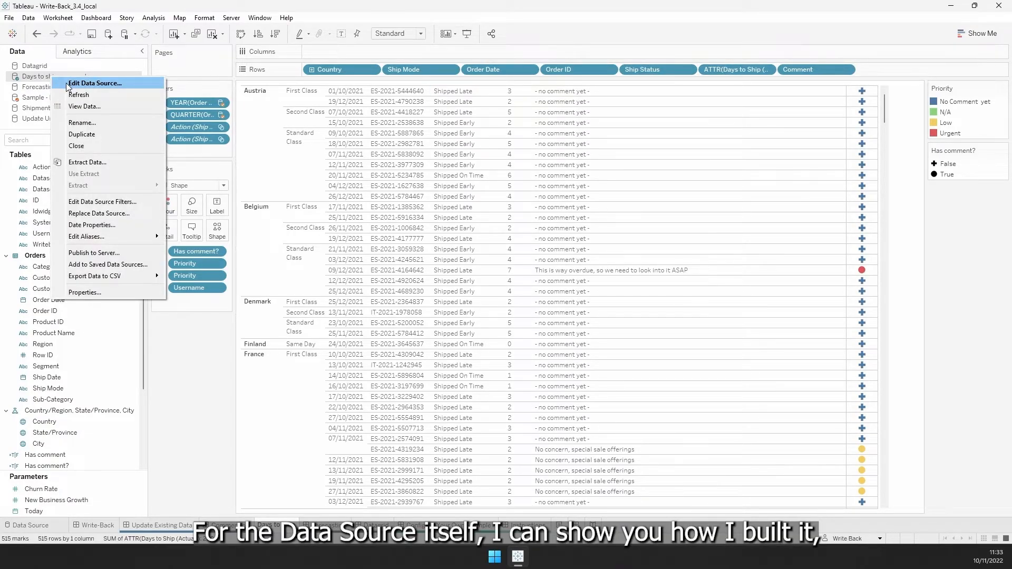
pyautogui.click(67, 84)
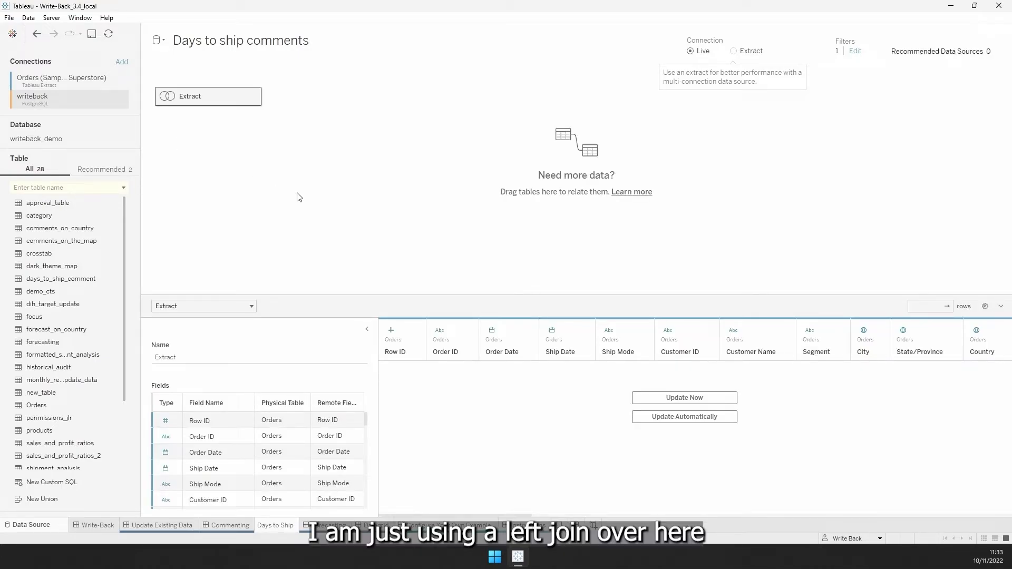
pyautogui.doubleClick(196, 96)
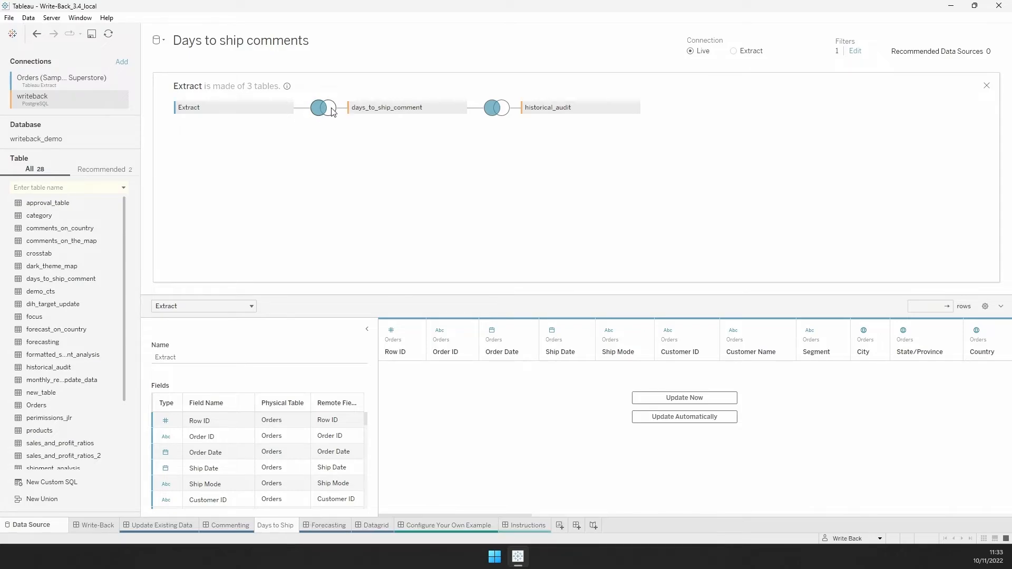
pyautogui.moveTo(332, 111)
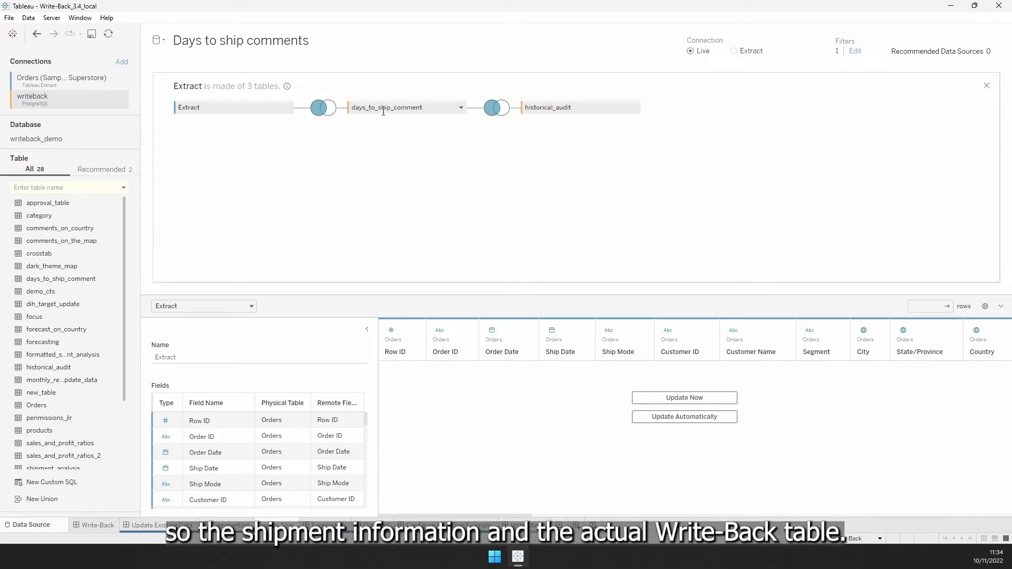
# Step: Examine the join clauses linking Extract to days_to_ship_comment and the joined data to historical_audit
pyautogui.click(321, 108)
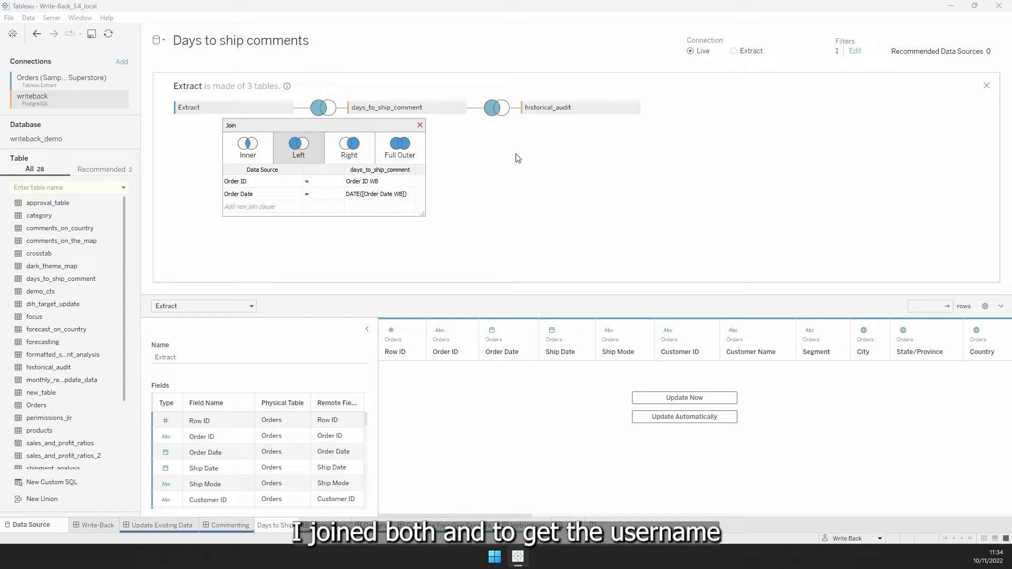
pyautogui.click(420, 125)
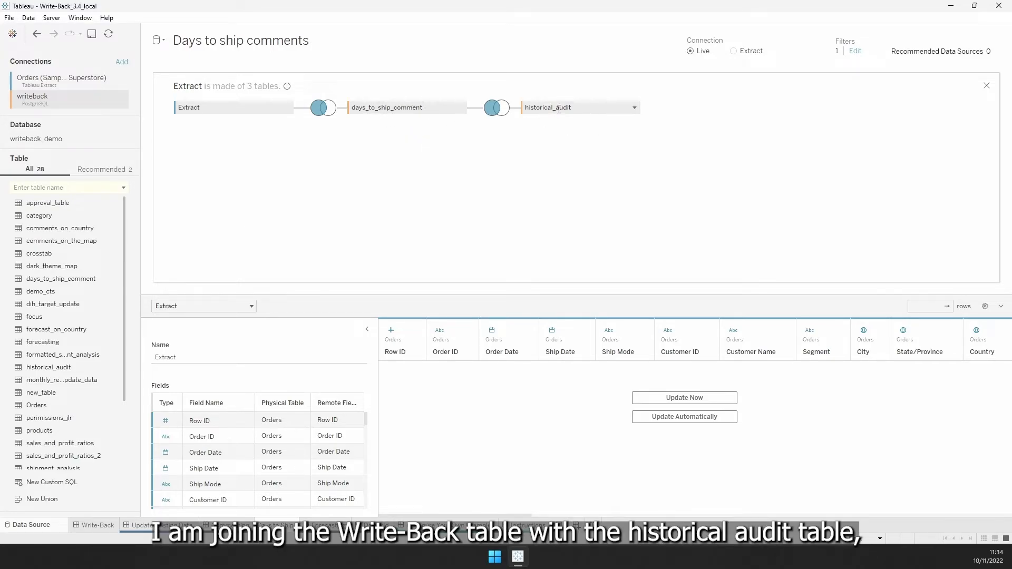
pyautogui.click(496, 107)
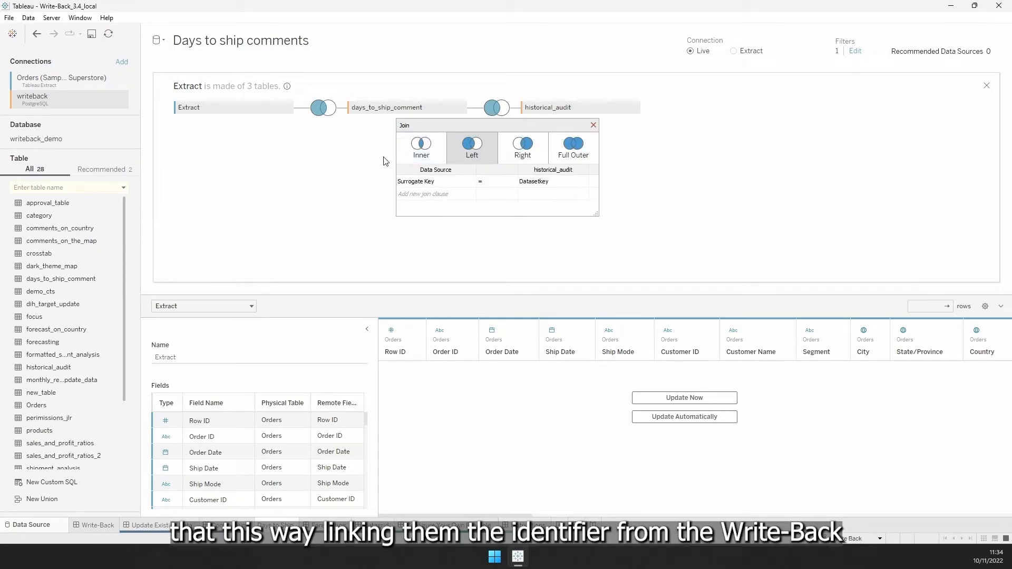
pyautogui.click(593, 126)
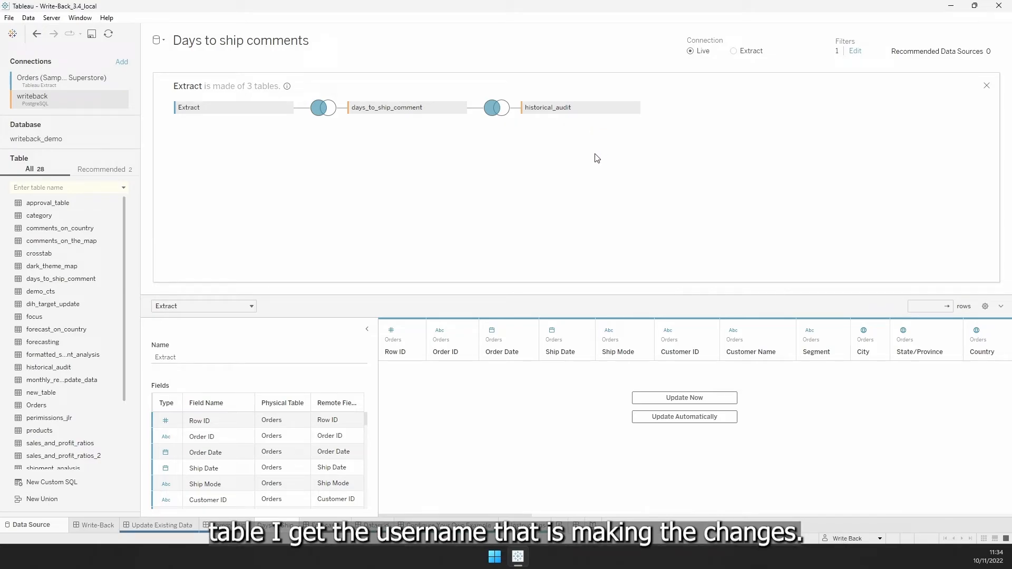
# Step: Load the data preview for Extract and check the Username column from historical_audit
pyautogui.click(653, 397)
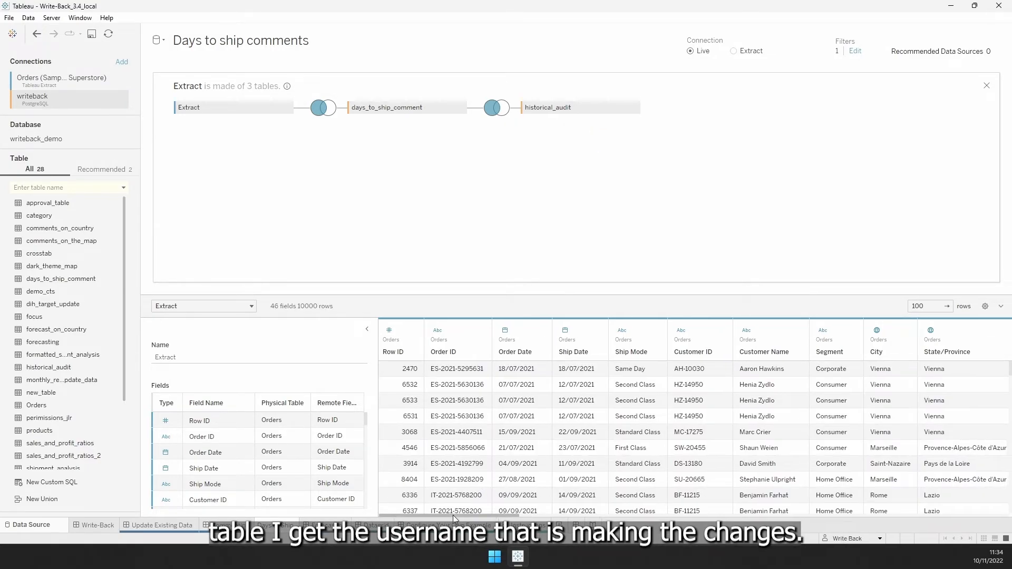
pyautogui.moveTo(450, 516); pyautogui.dragTo(932, 494)
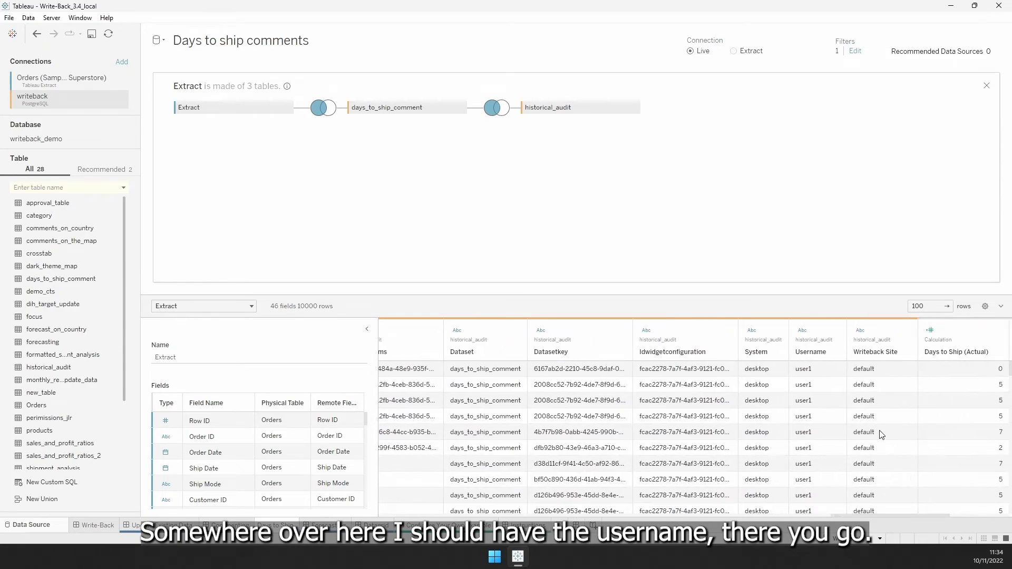
pyautogui.moveTo(814, 371); pyautogui.dragTo(819, 449)
pyautogui.click(819, 447)
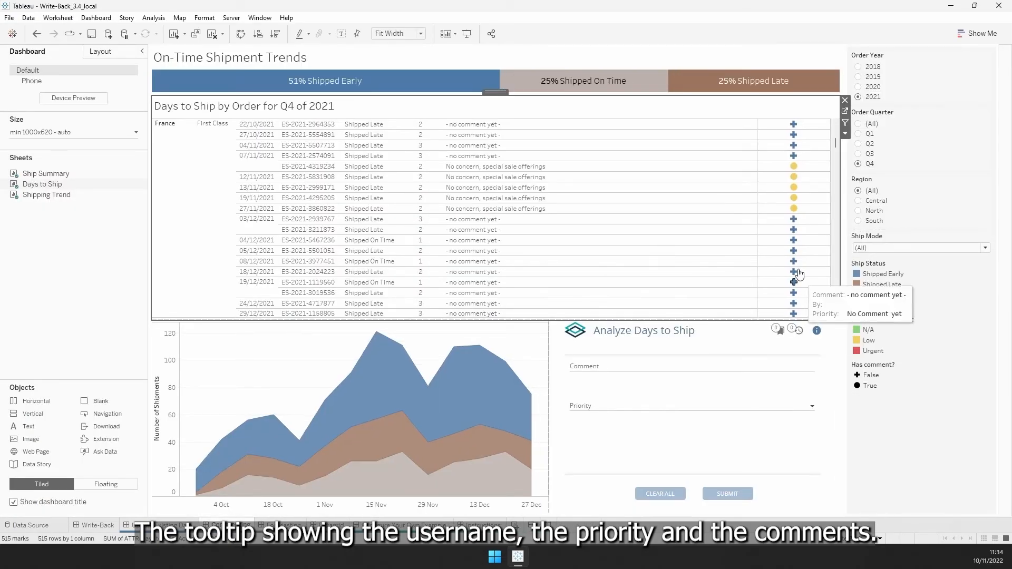
# Step: View the tooltip of a Low priority comment mark on the Commenting dashboard and select the Analyze Days to Ship form
pyautogui.moveTo(798, 210)
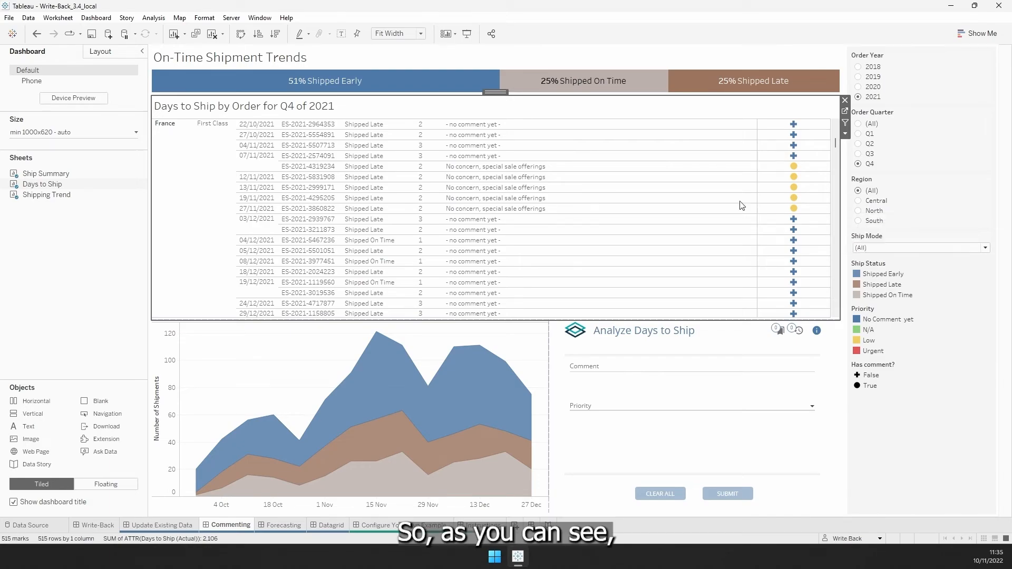
pyautogui.click(105, 284)
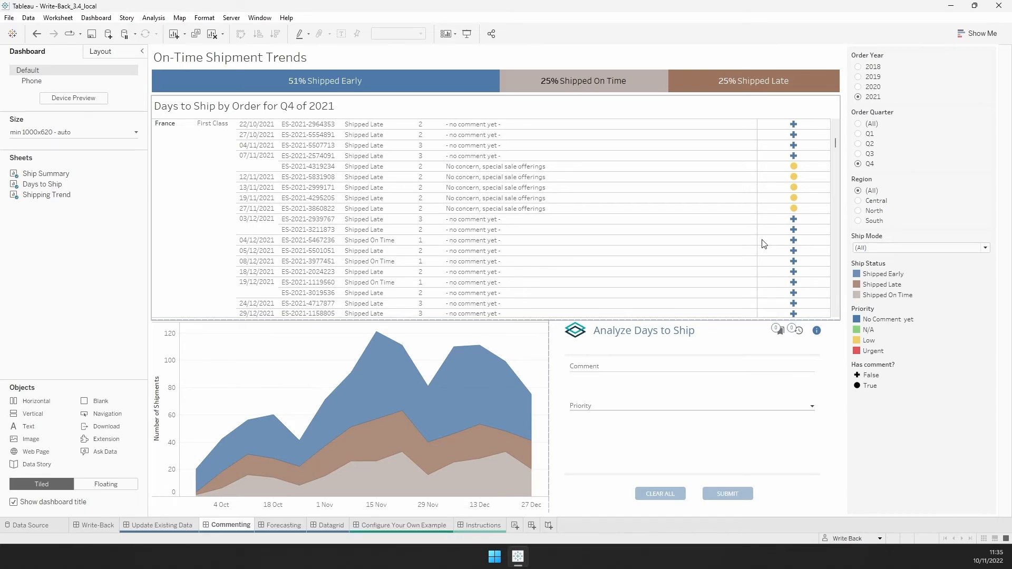
pyautogui.click(757, 342)
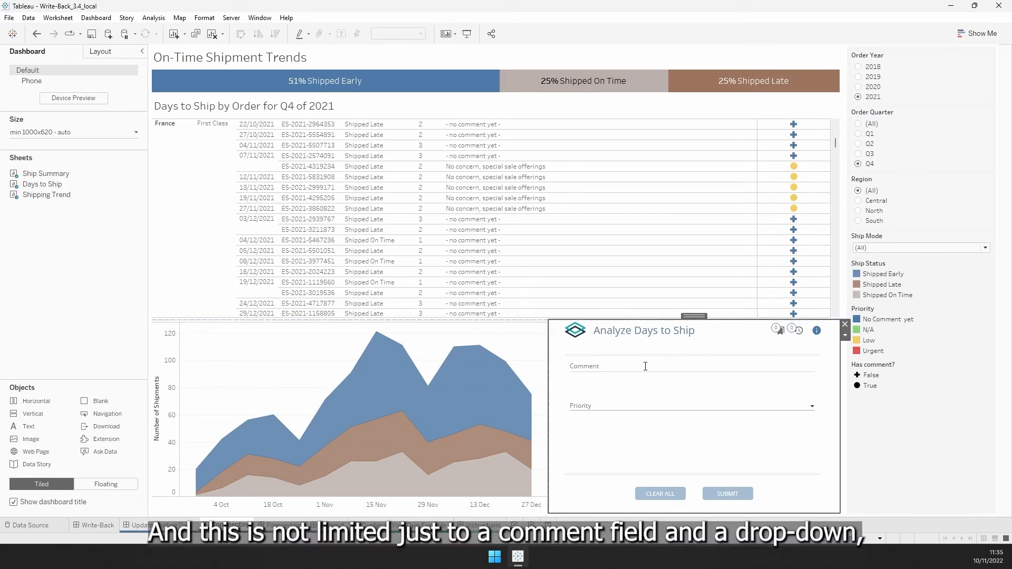